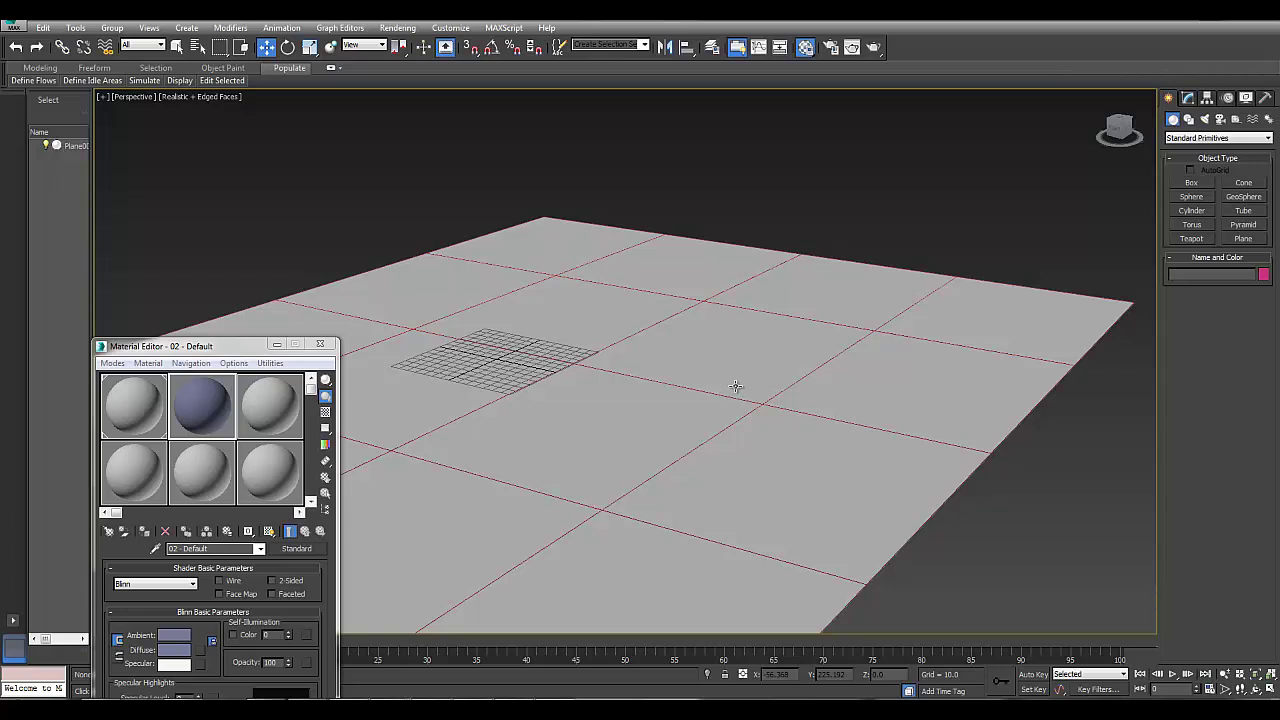
Step: Move the Material Editor window down clear of the viewport and shift the ground plane slightly toward the viewer
drag(240, 354, 237, 630)
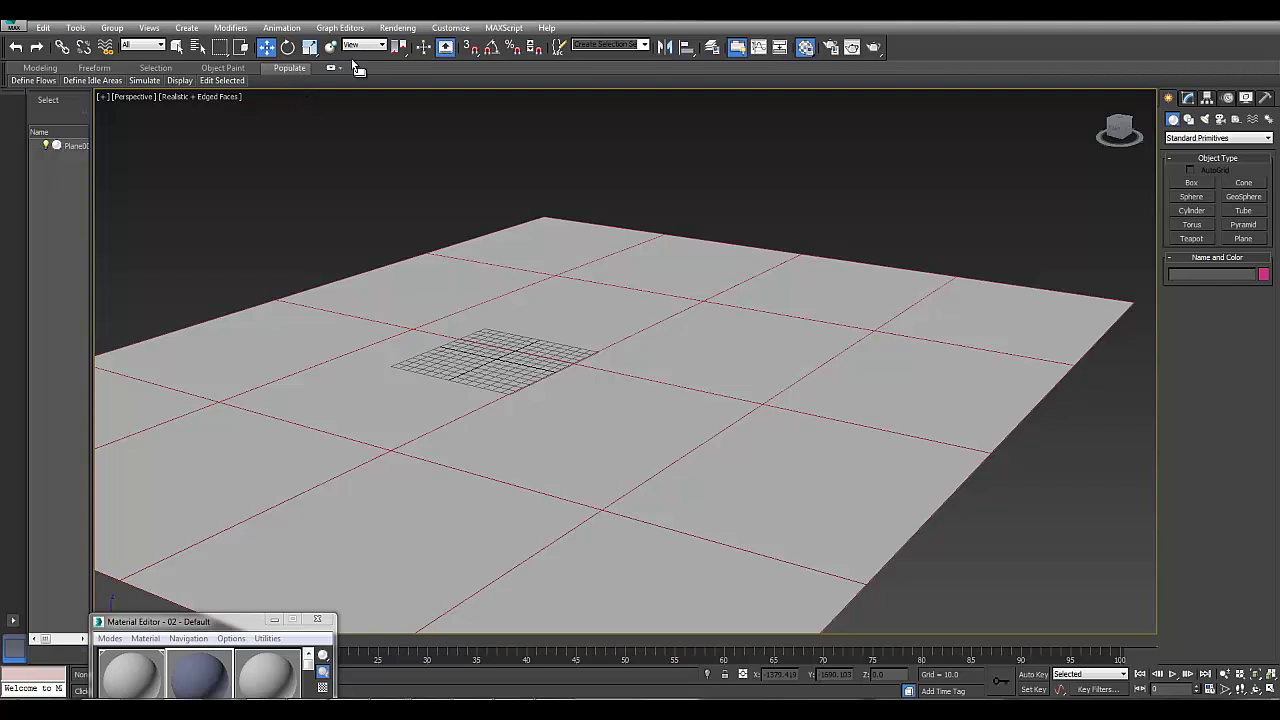
click(226, 74)
click(273, 68)
mouse_move(33, 85)
click(44, 121)
mouse_move(35, 84)
click(37, 128)
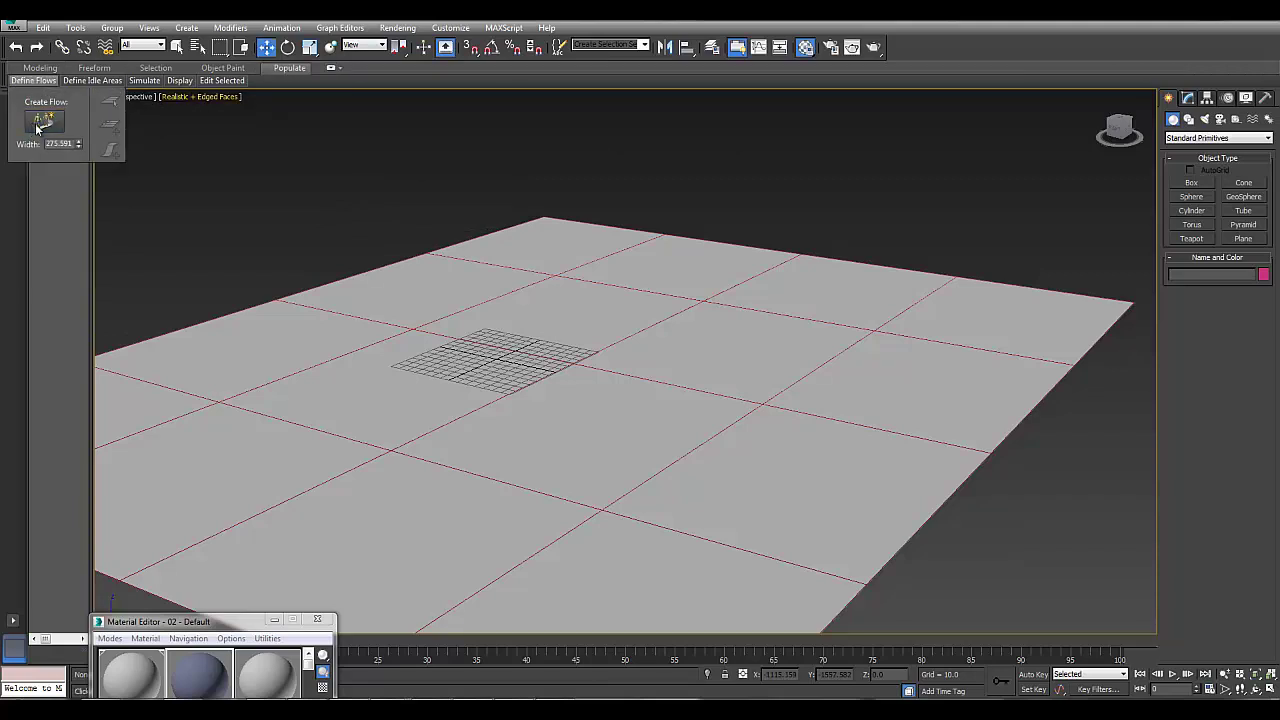
drag(233, 502, 208, 530)
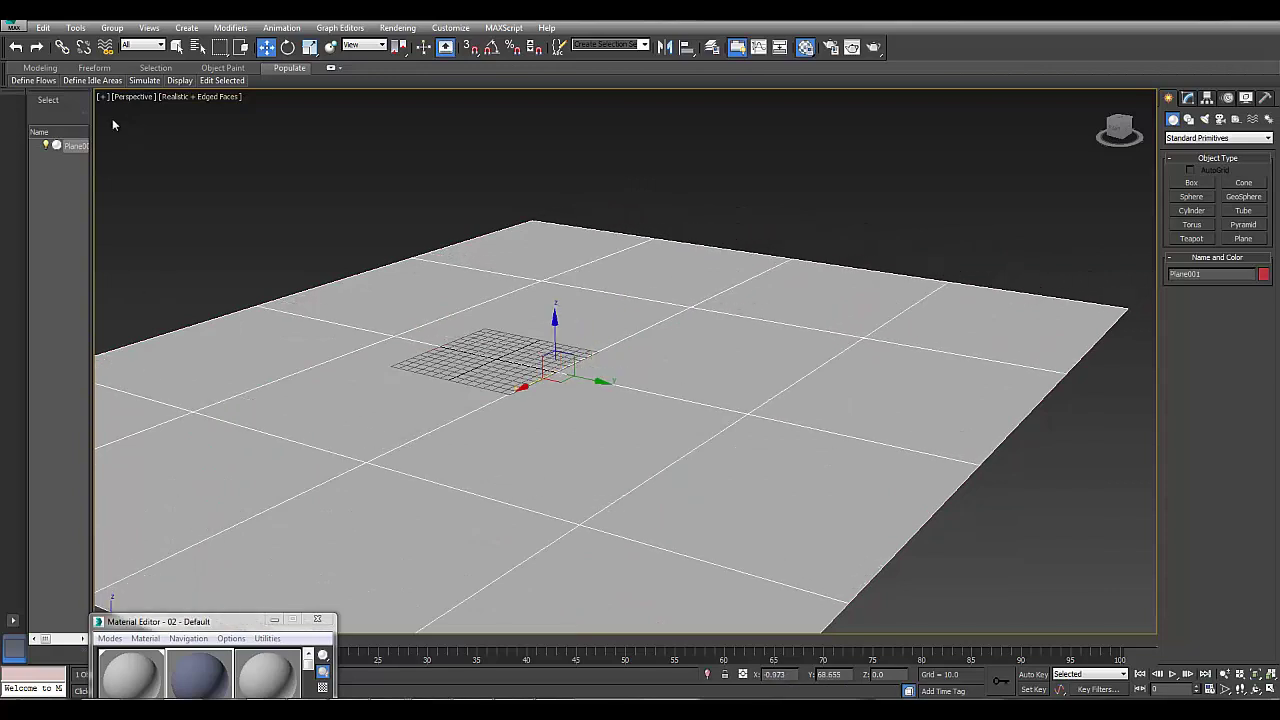
Step: Create a four-point Populate flow with two bends across the ground plane, ending near its far edge
mouse_move(41, 80)
click(44, 121)
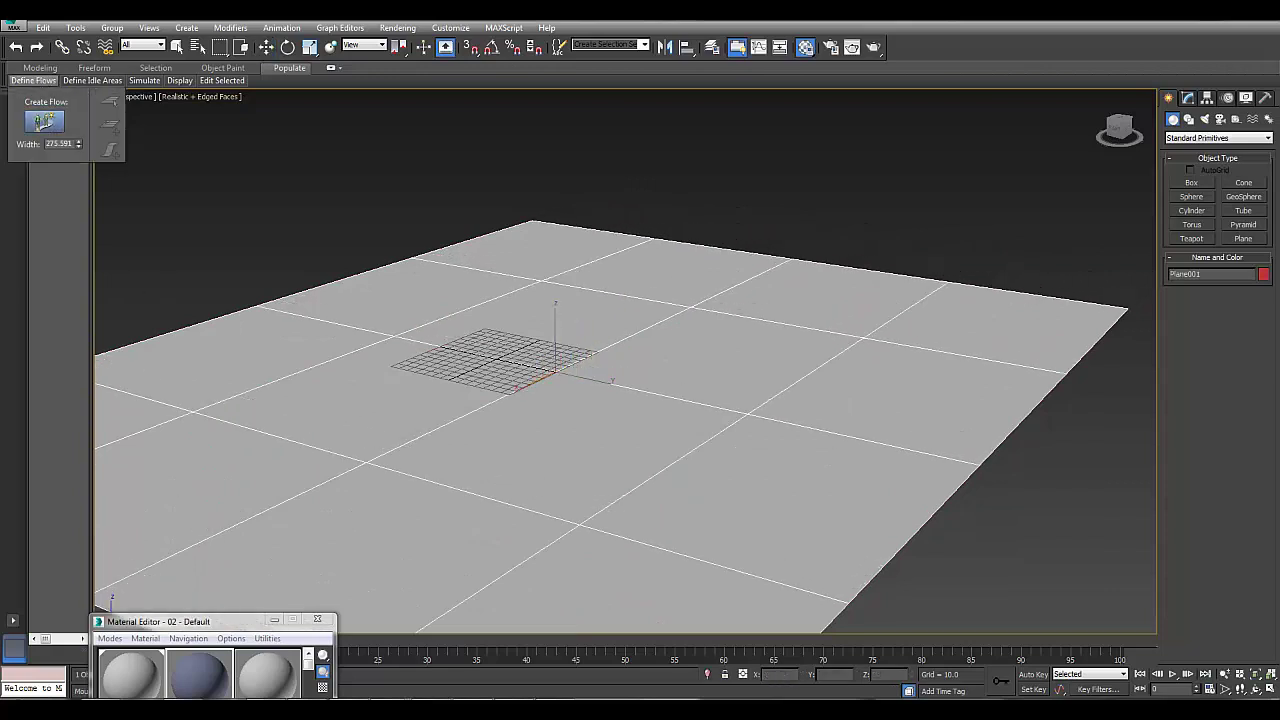
click(229, 496)
click(422, 475)
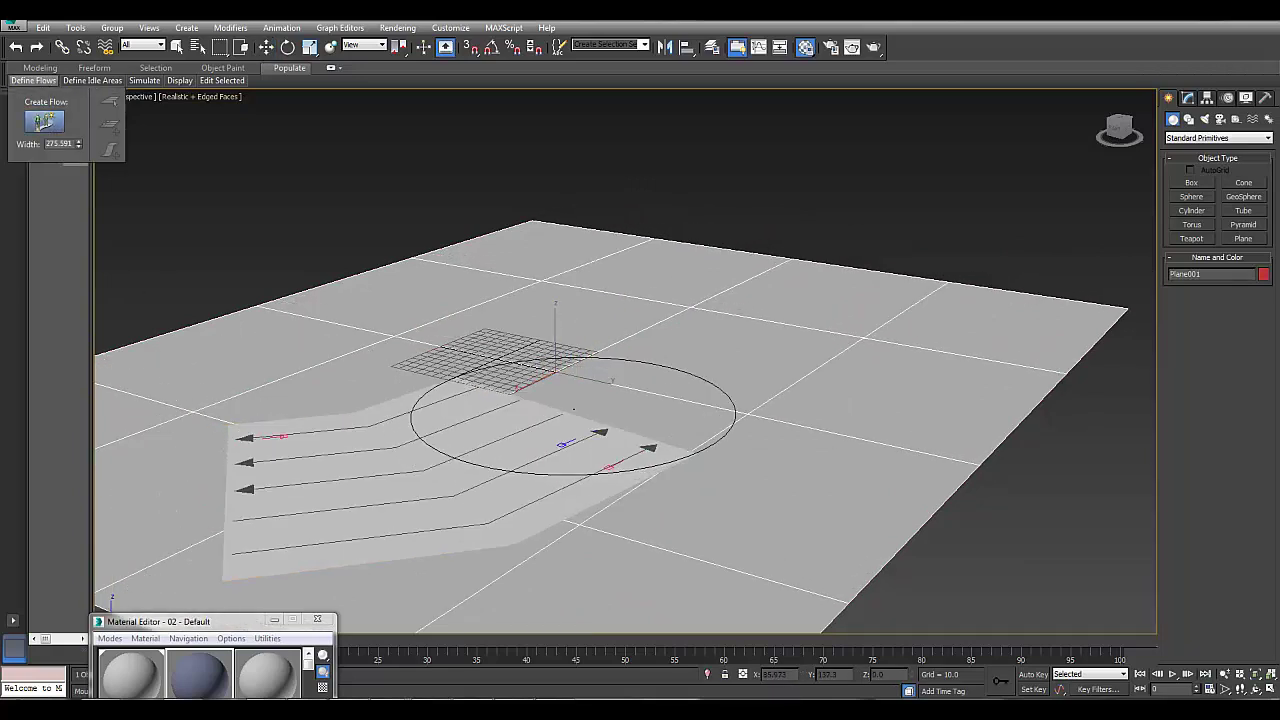
click(599, 401)
click(677, 241)
right_click(677, 241)
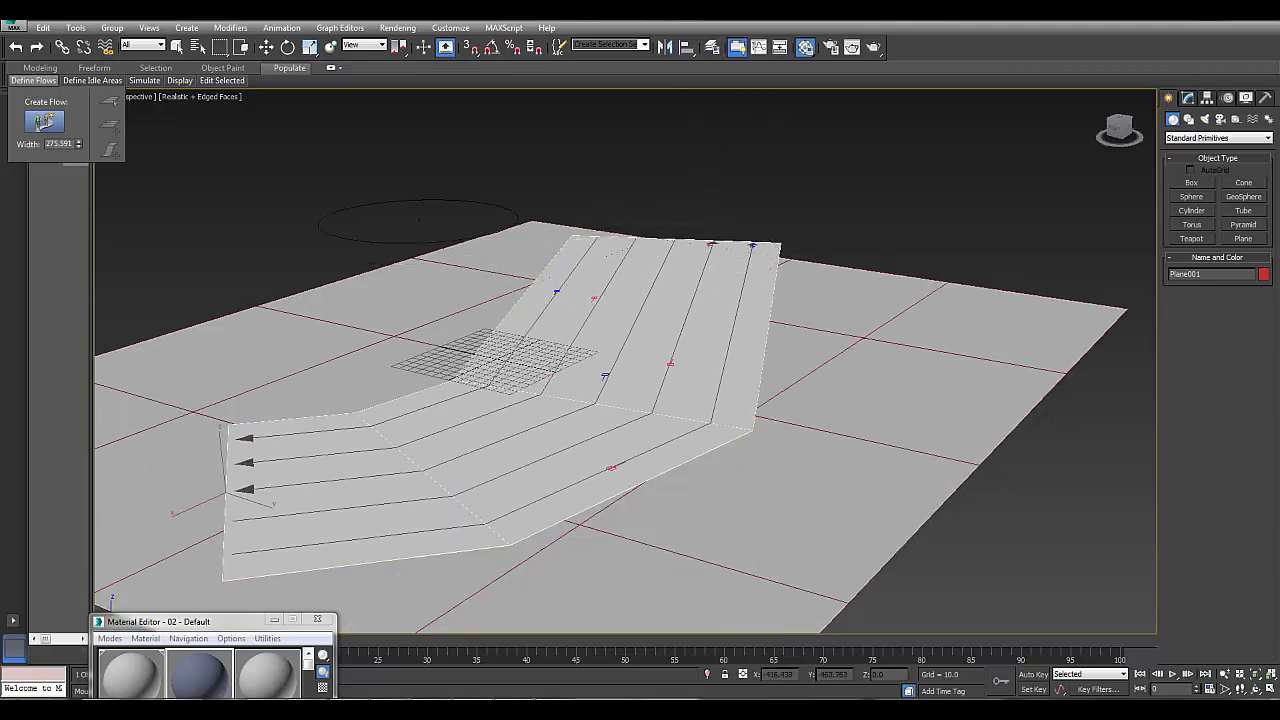
right_click(395, 358)
Step: Scale the ground plane up uniformly so it extends further around the flow, and deselect it
click(391, 354)
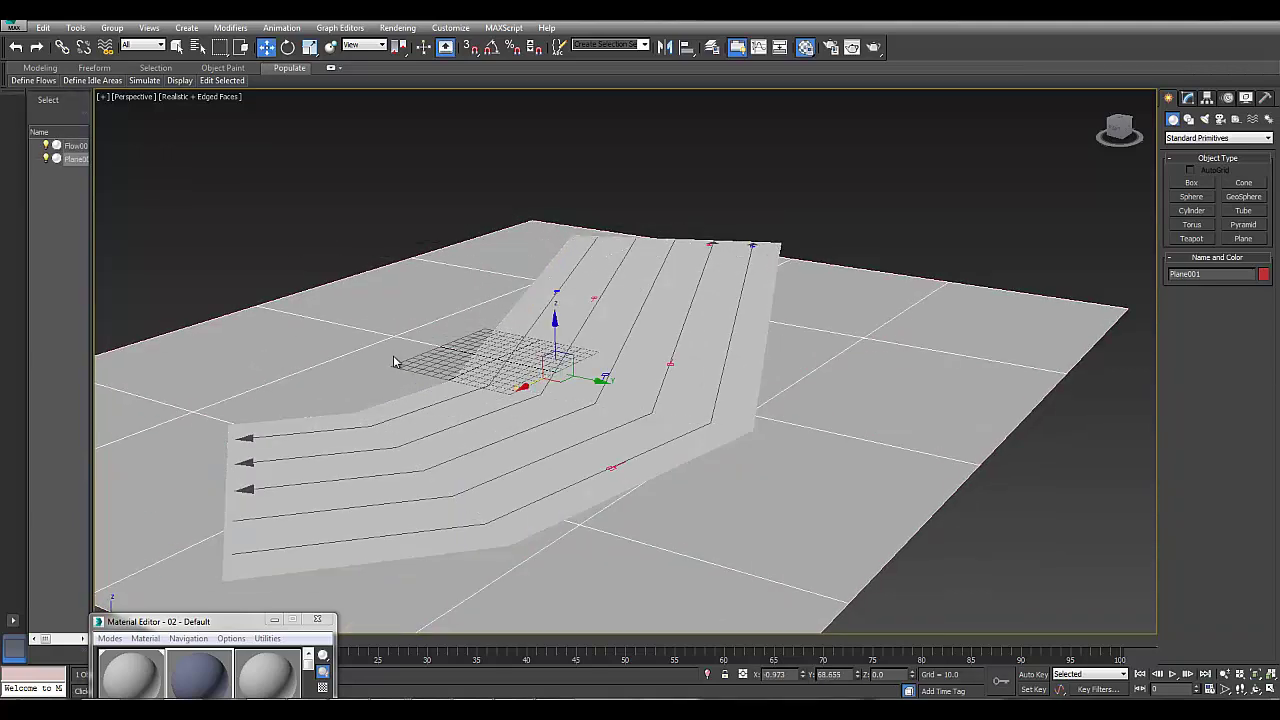
right_click(392, 355)
click(454, 392)
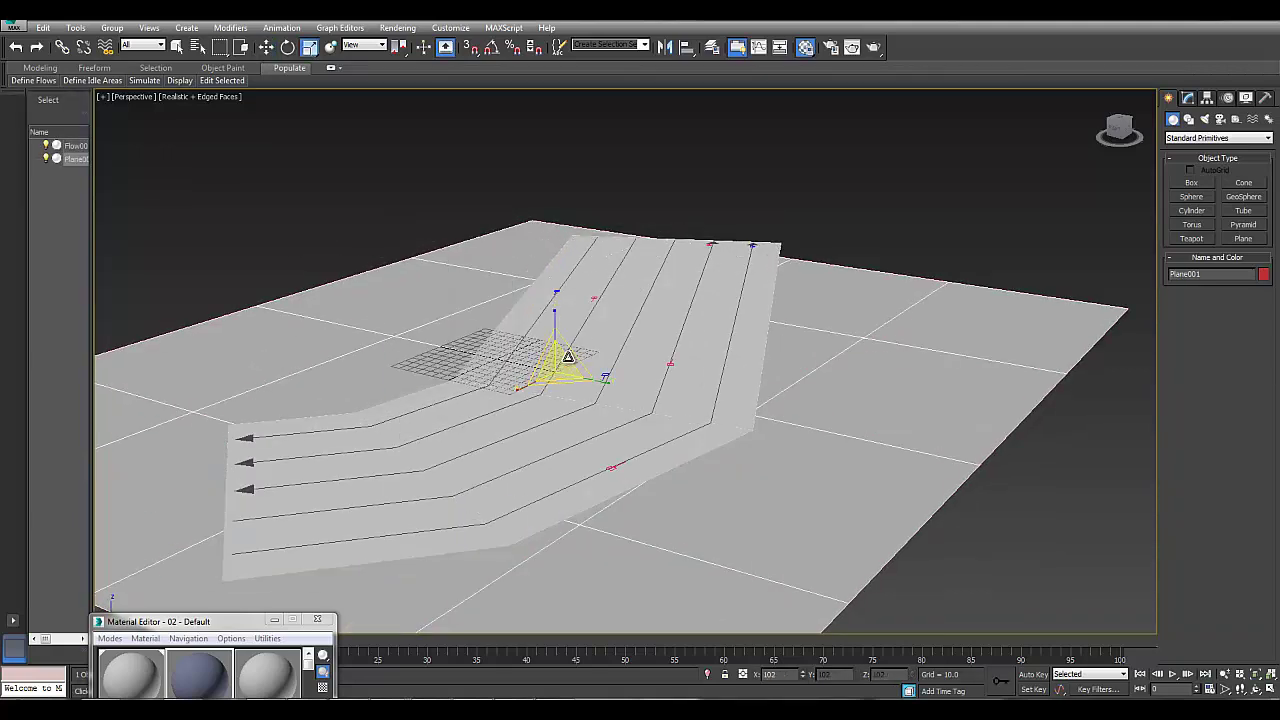
drag(568, 359, 571, 352)
click(387, 203)
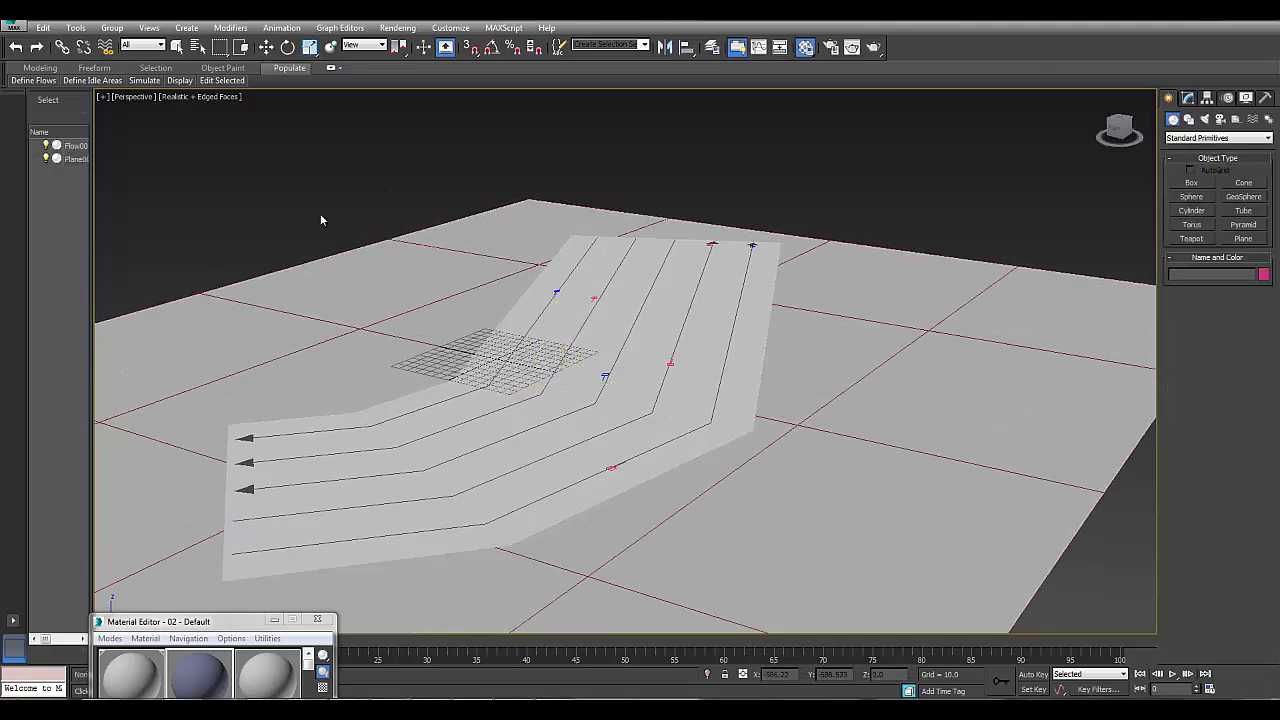
Step: Create a Populate idle-area seat on the flow, just in front of the home grid
key(Up)
drag(446, 308, 433, 282)
key(Up)
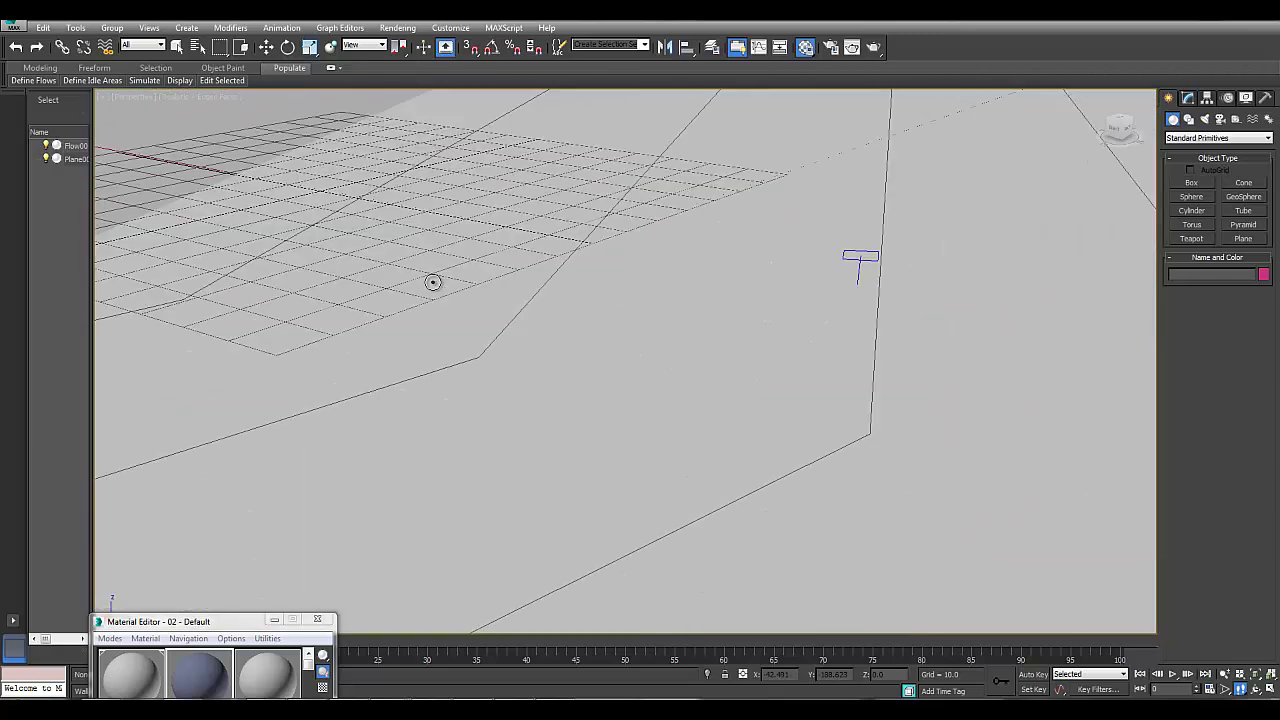
key(Down)
mouse_move(433, 282)
mouse_down()
mouse_move(453, 285)
mouse_move(428, 279)
mouse_up()
key(Up)
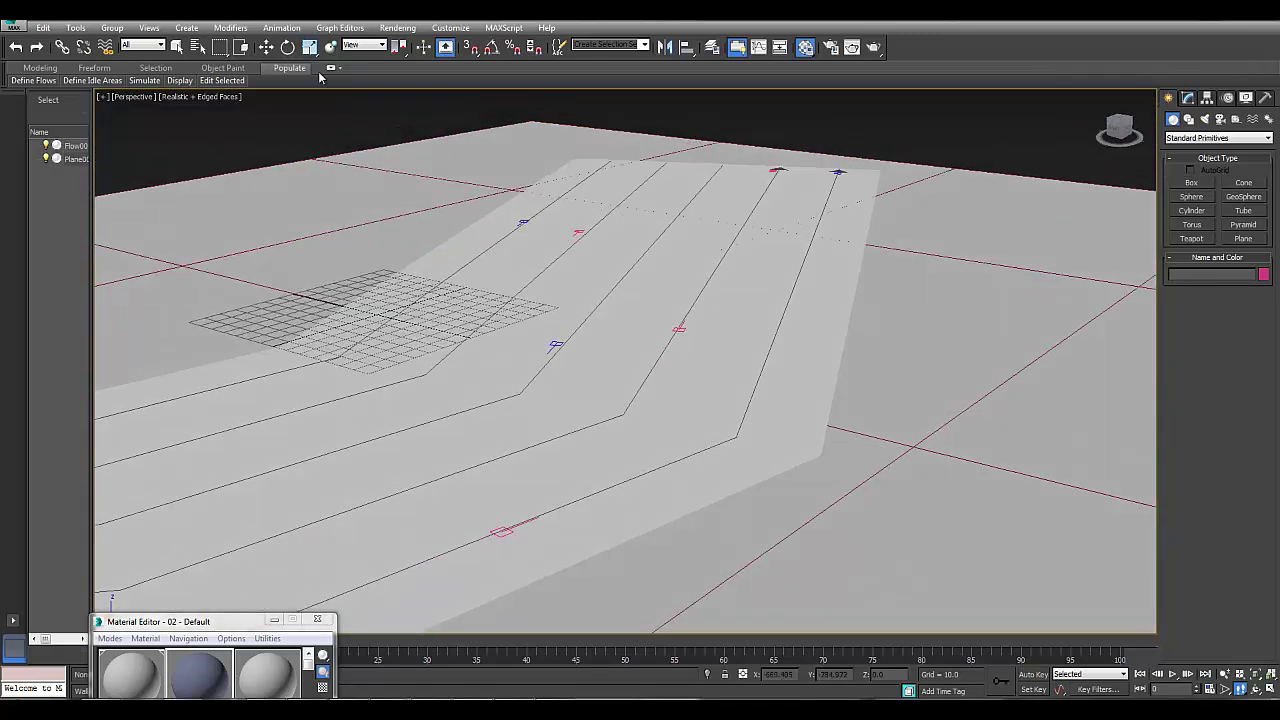
mouse_move(136, 82)
mouse_move(41, 84)
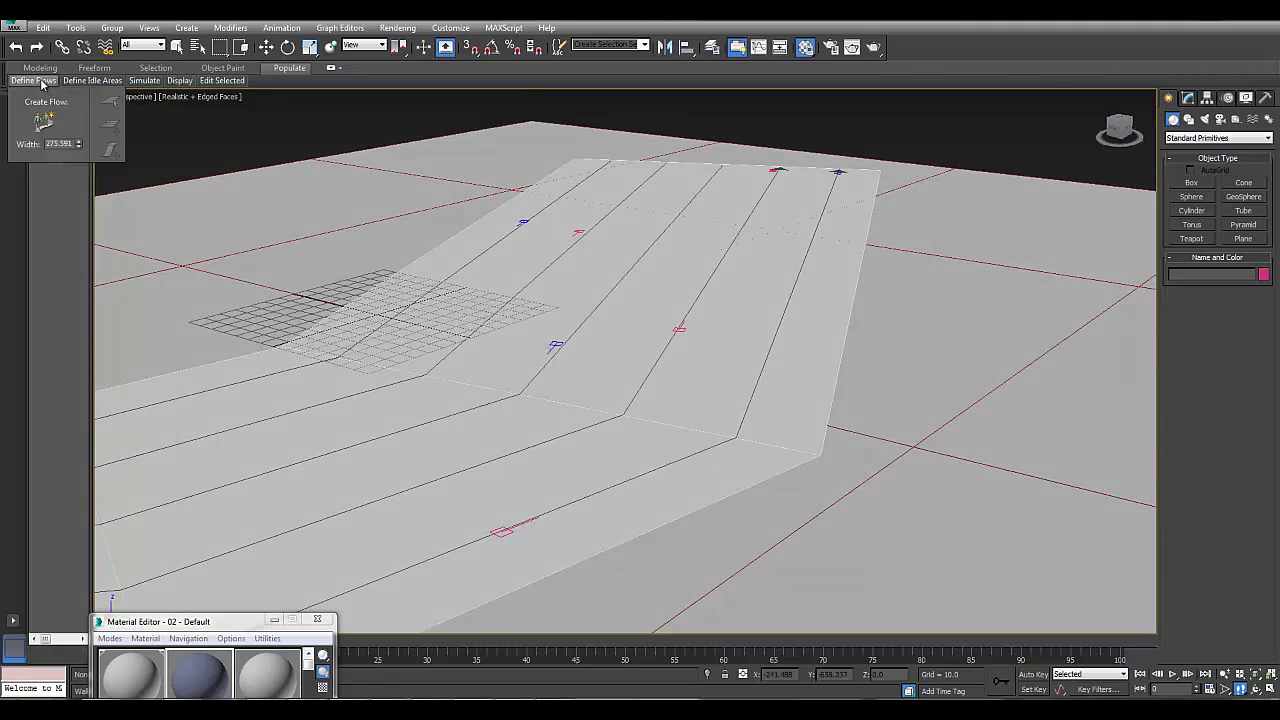
mouse_move(91, 83)
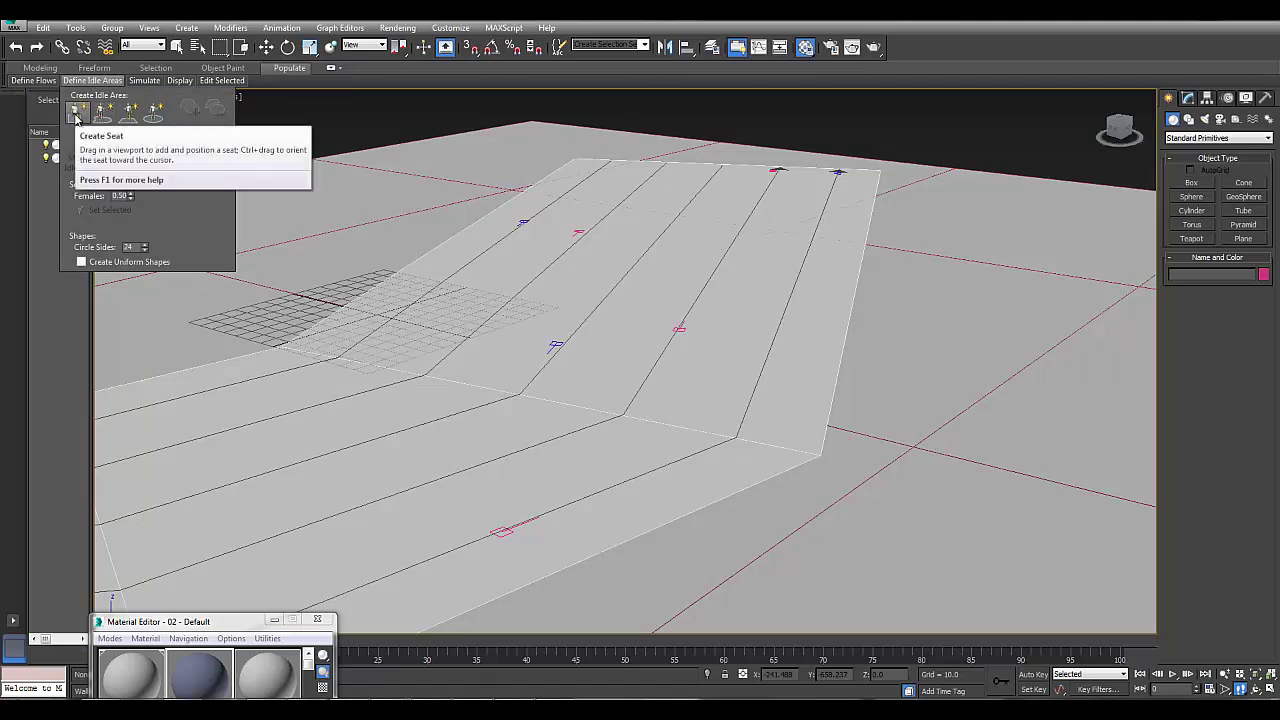
click(76, 118)
click(383, 415)
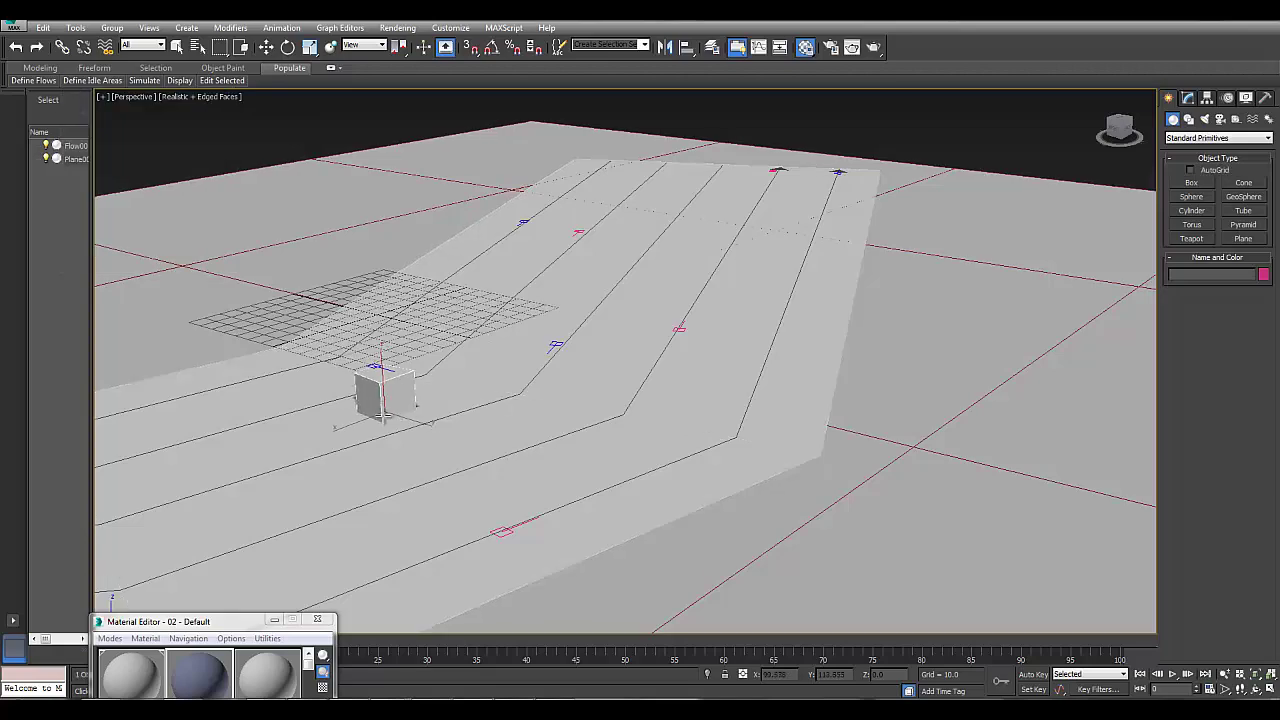
click(383, 416)
Step: Rotate the seat about 19.4 degrees around the Z axis
key(Up)
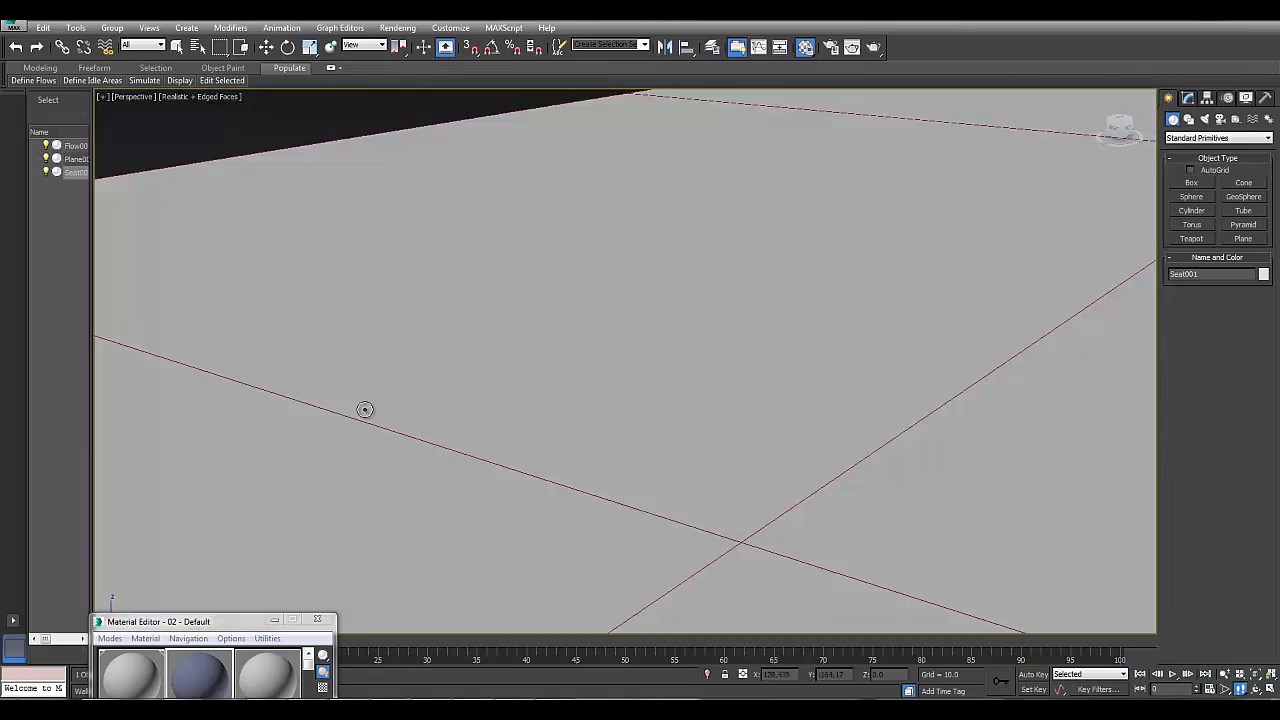
key(Down)
key(Down)
drag(506, 383, 485, 418)
key(Up)
key(Down)
key(Right)
key(Up)
key(Down)
key(Left)
alt+middle_drag(485, 418, 477, 420)
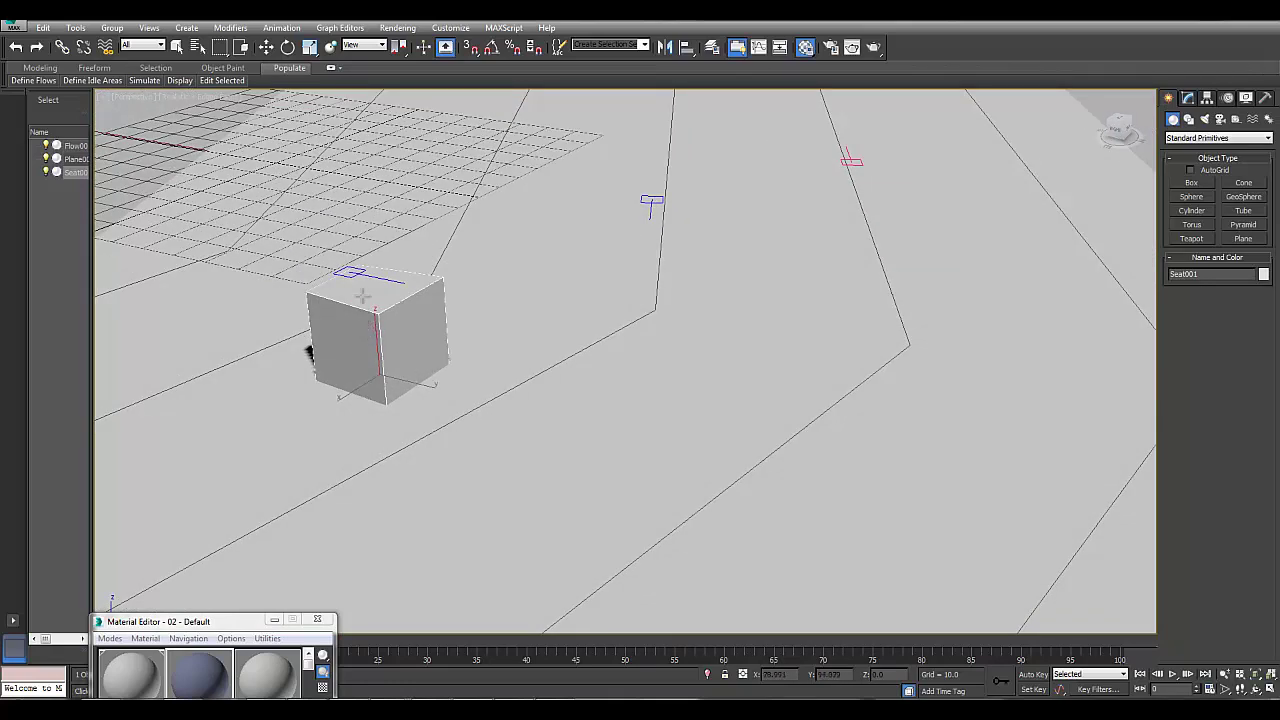
key(e)
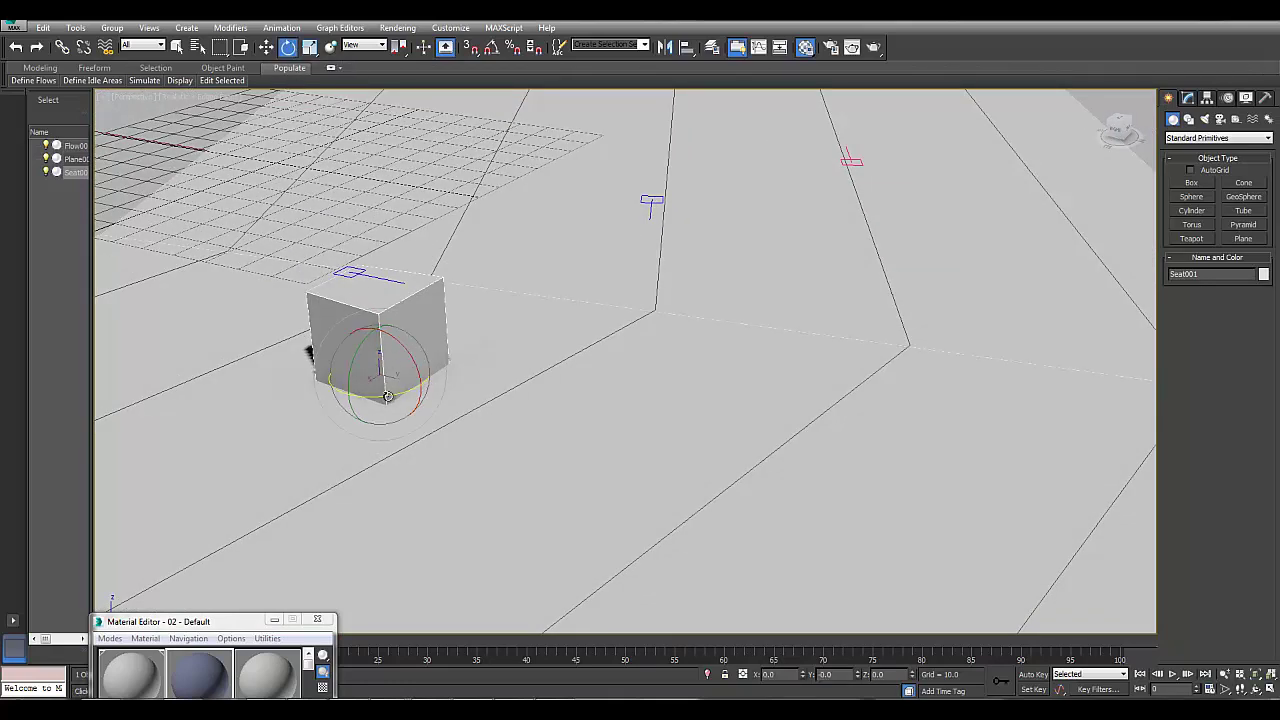
mouse_move(387, 396)
mouse_down()
mouse_move(317, 400)
mouse_move(466, 394)
mouse_move(314, 394)
mouse_move(366, 403)
mouse_move(344, 406)
mouse_move(410, 397)
mouse_up()
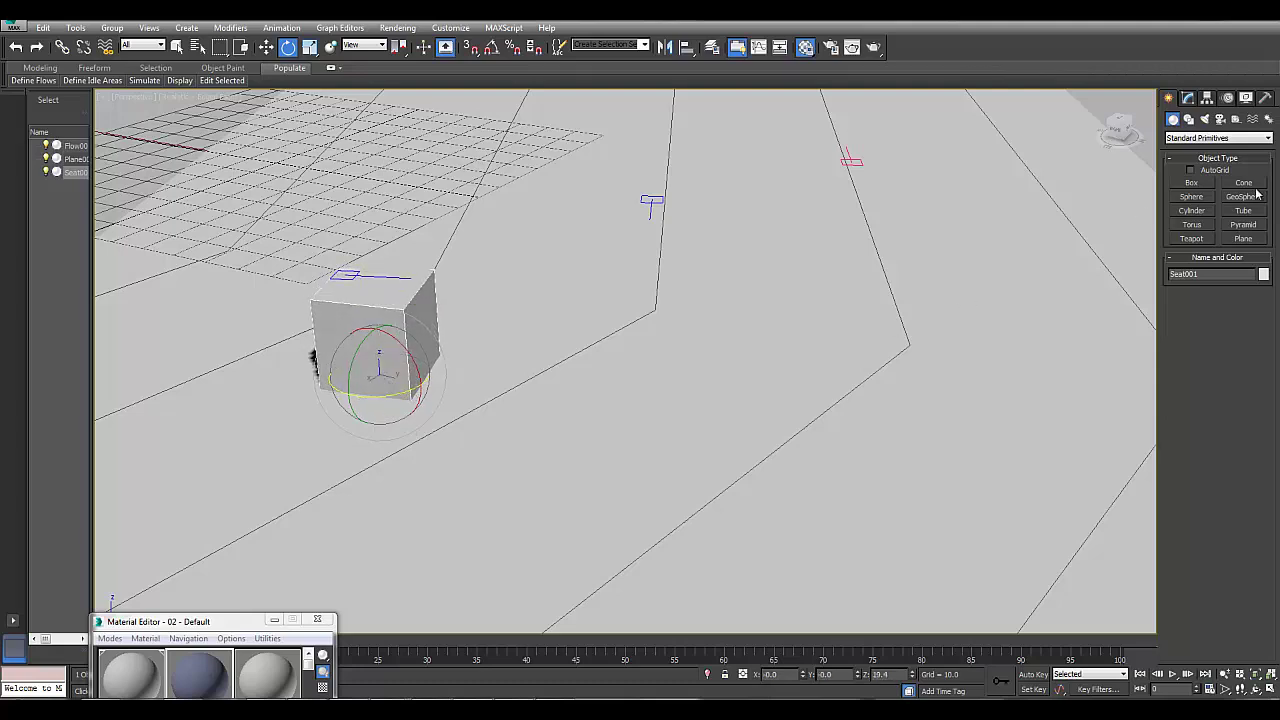
Step: Create a box in front of the seat, about 19.4 long, 15.7 wide and 18.5 high
click(1201, 185)
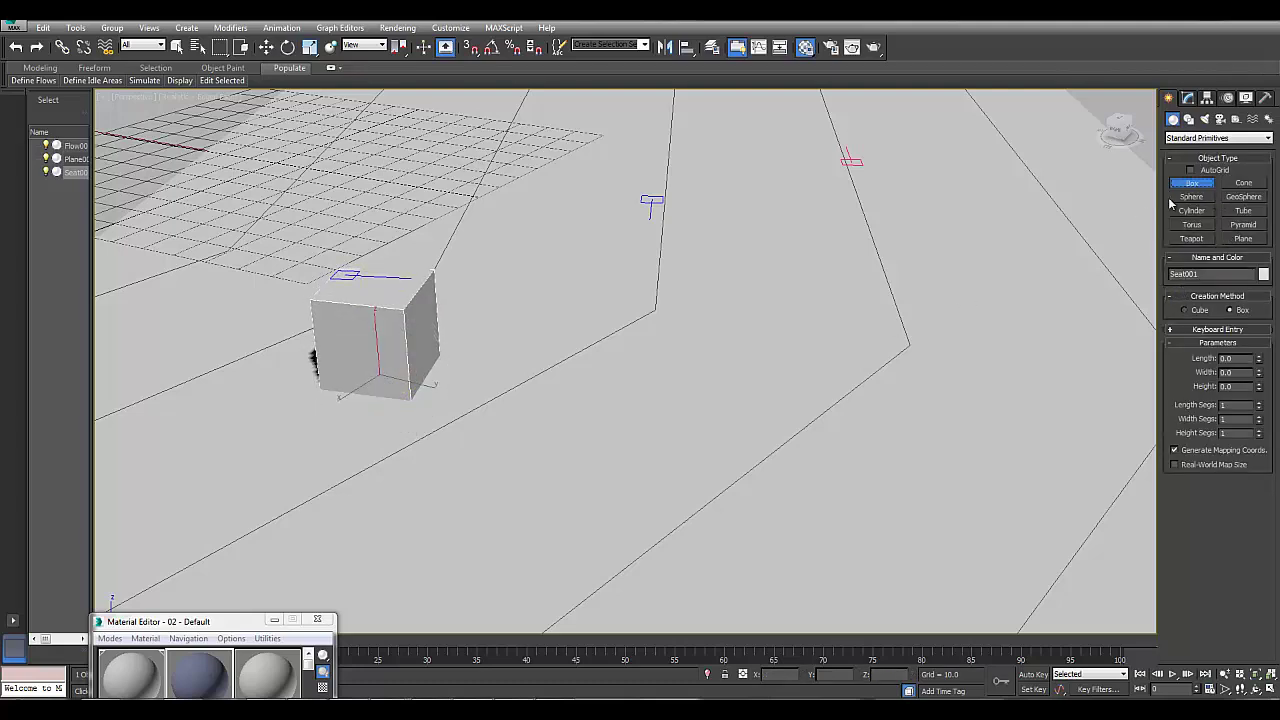
drag(445, 428, 344, 411)
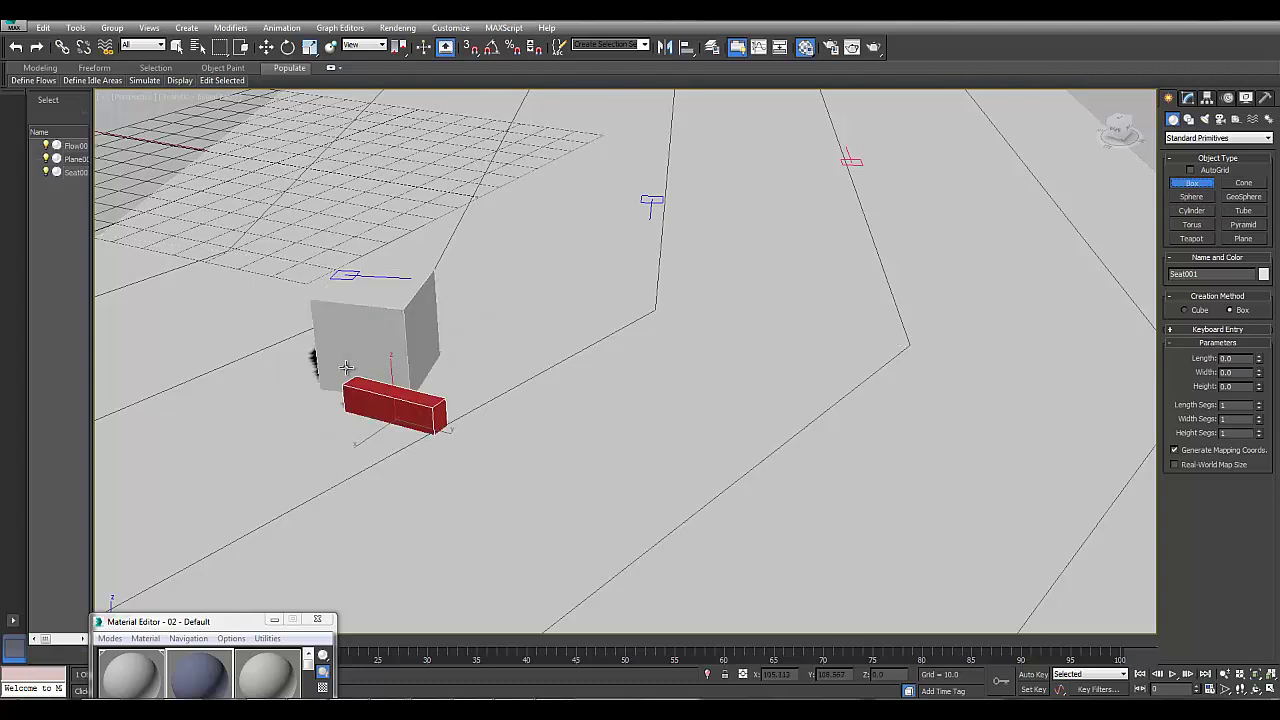
click(347, 301)
key(e)
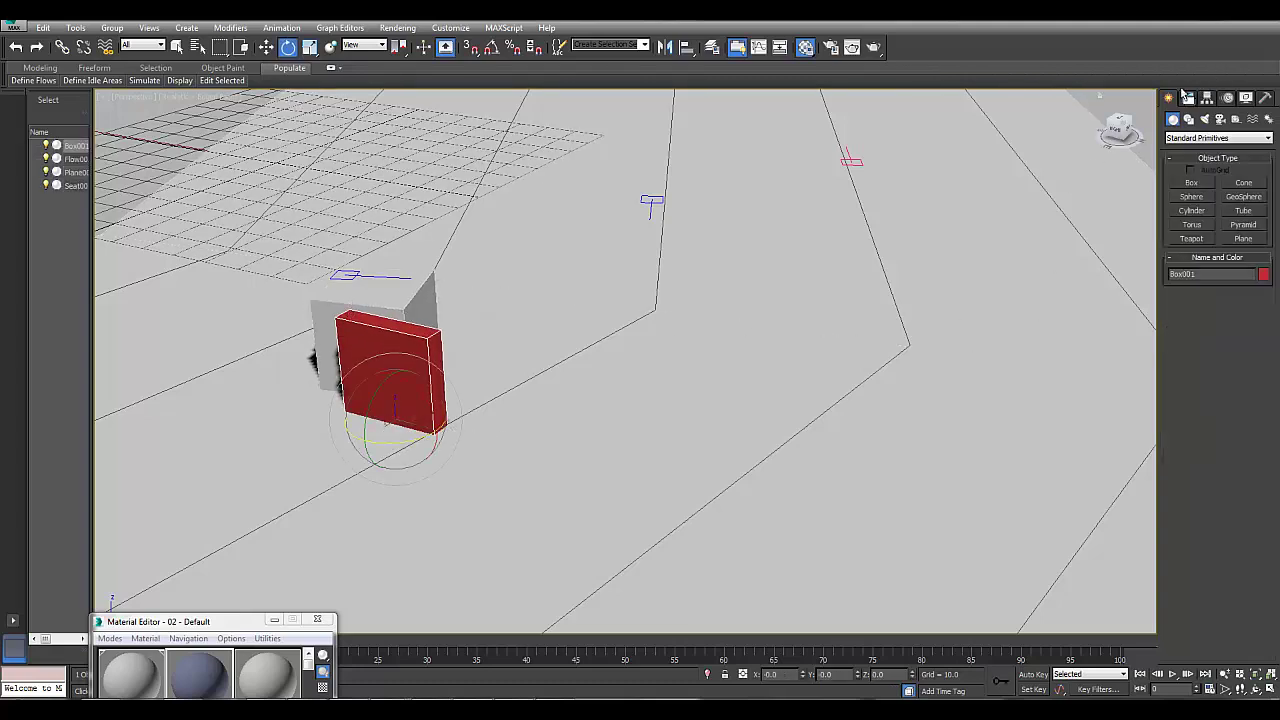
click(1187, 97)
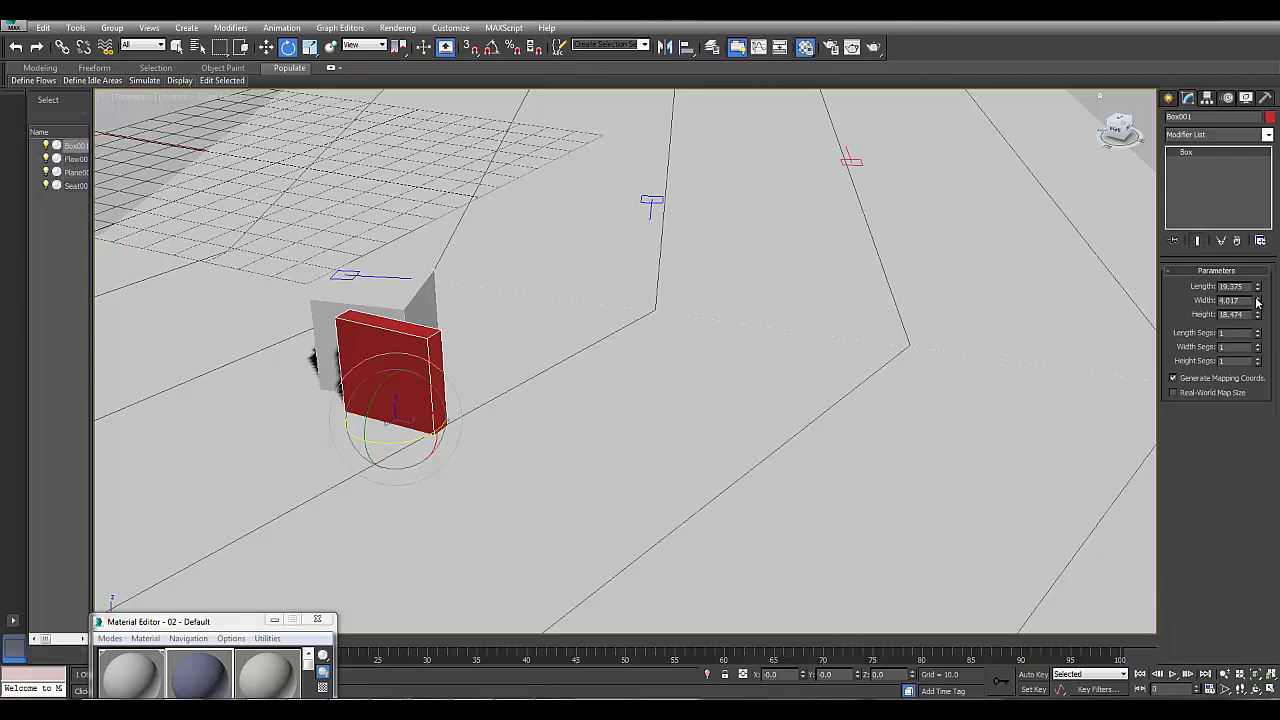
drag(1258, 301, 1250, 184)
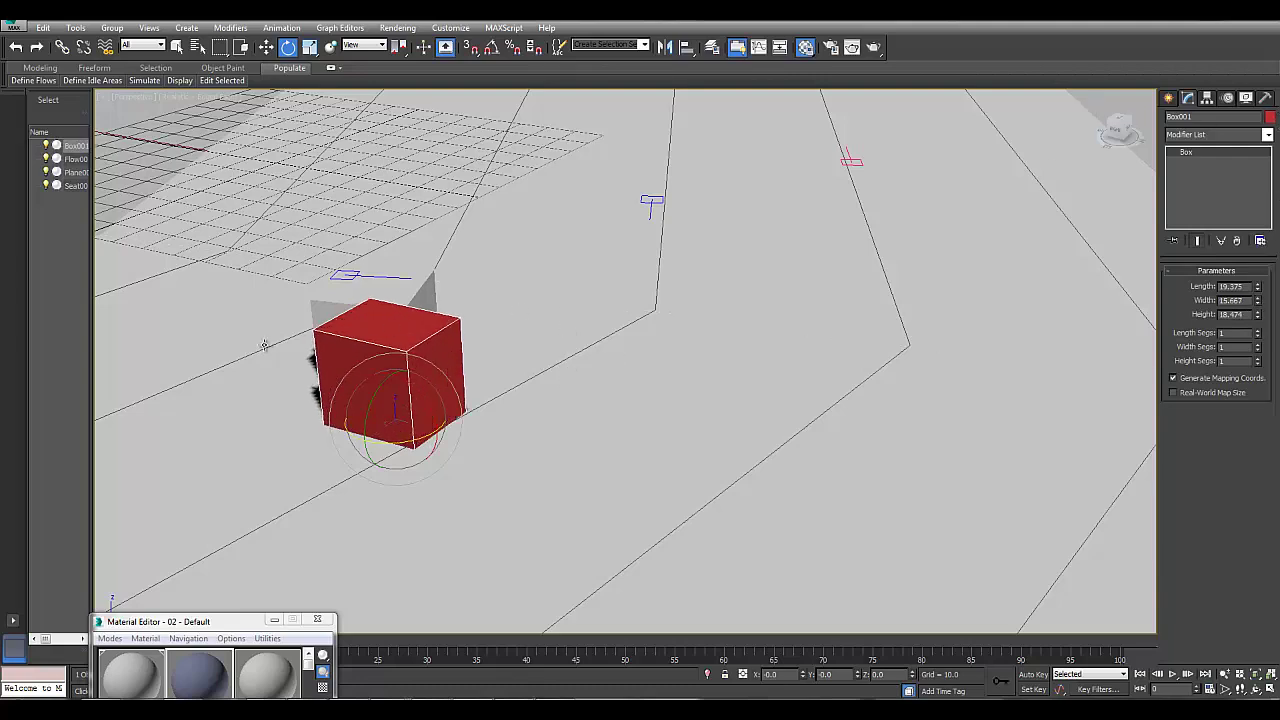
Step: Move the box onto the seat and rotate it around the Z axis to line up with the seat
right_click(308, 362)
click(330, 358)
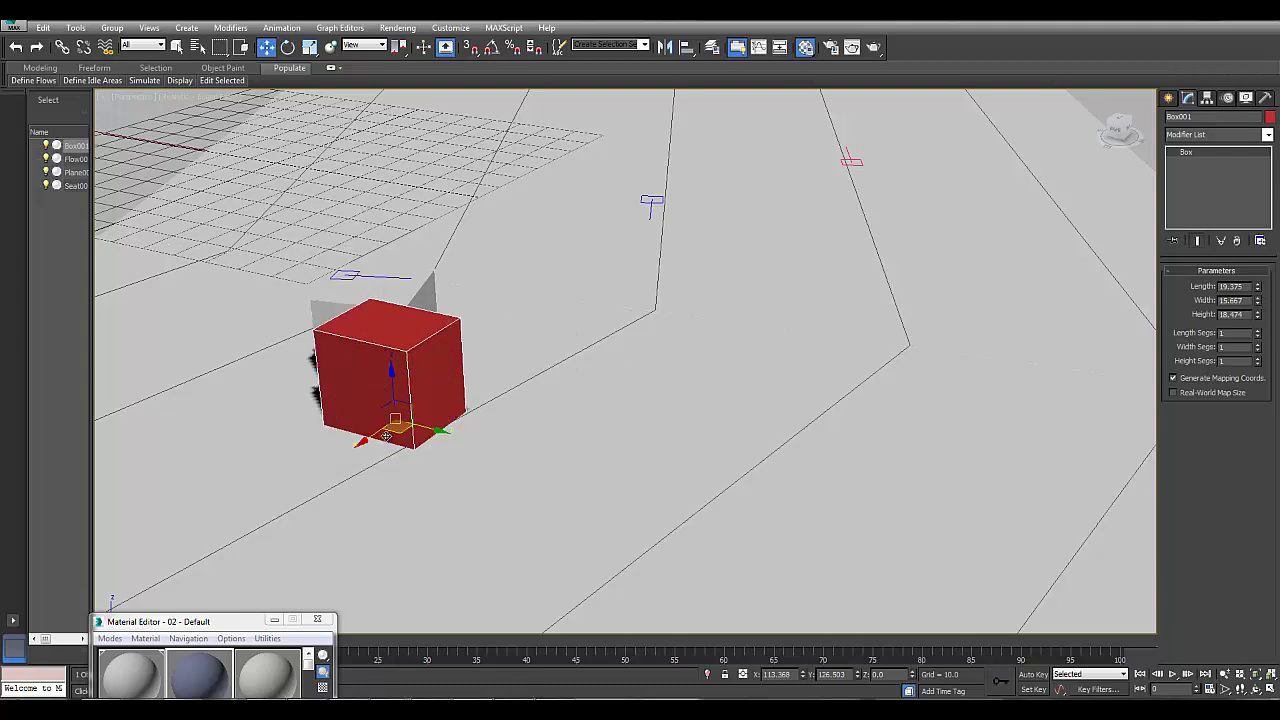
drag(374, 437, 373, 342)
mouse_move(354, 398)
mouse_down()
mouse_move(366, 385)
mouse_move(358, 397)
mouse_up()
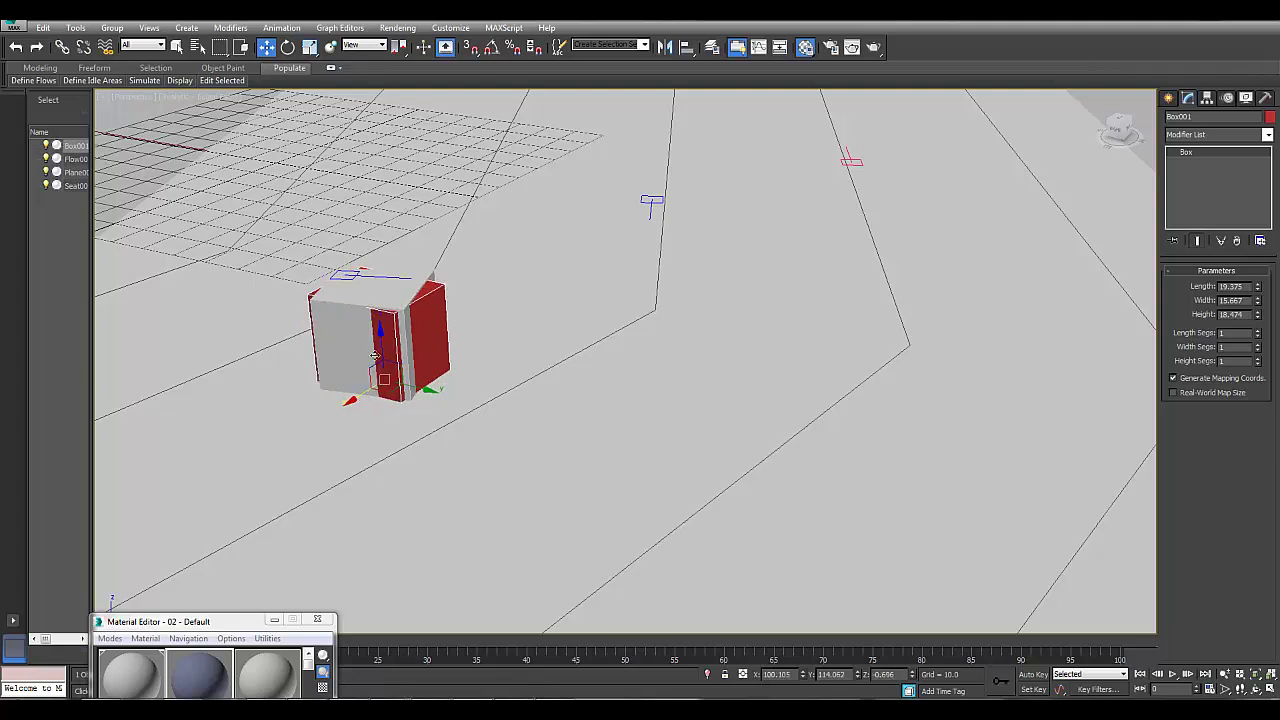
right_click(393, 313)
click(424, 344)
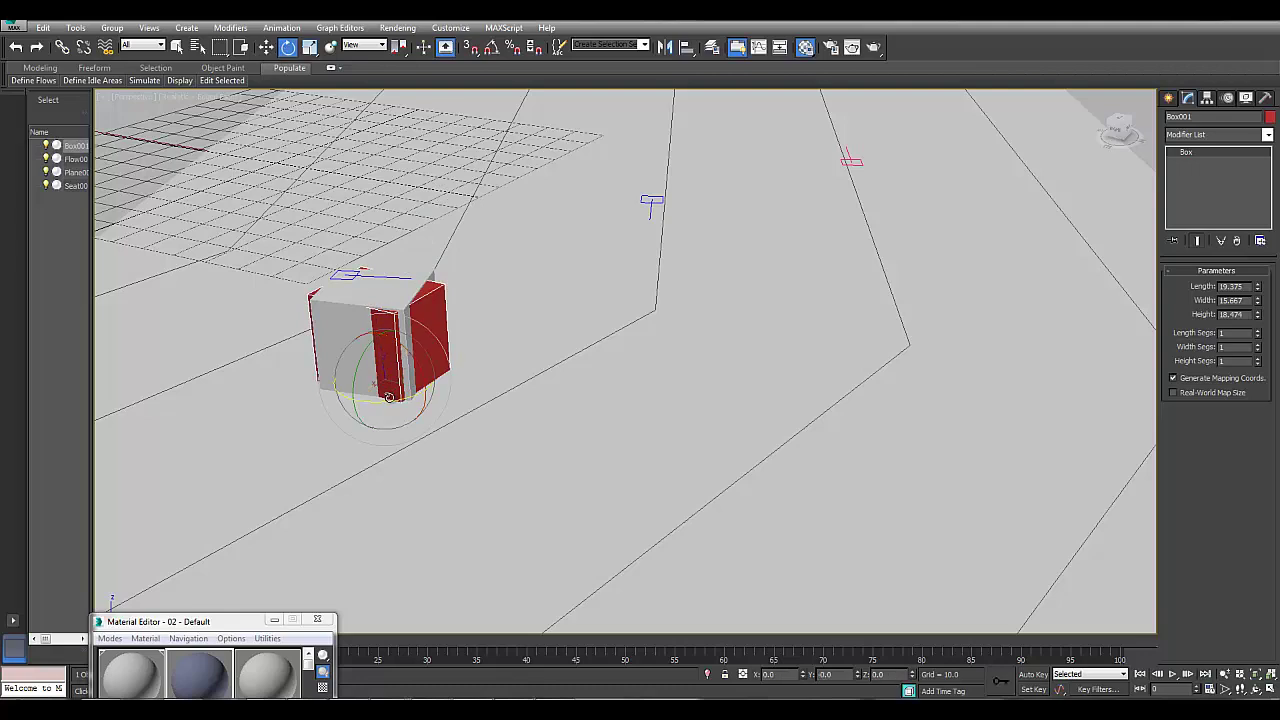
mouse_move(397, 397)
mouse_down()
mouse_move(532, 422)
mouse_move(571, 463)
mouse_up()
Step: Clone the aligned box along the Y axis, placing the copy beside the seat
right_click(396, 324)
click(415, 340)
key(Return)
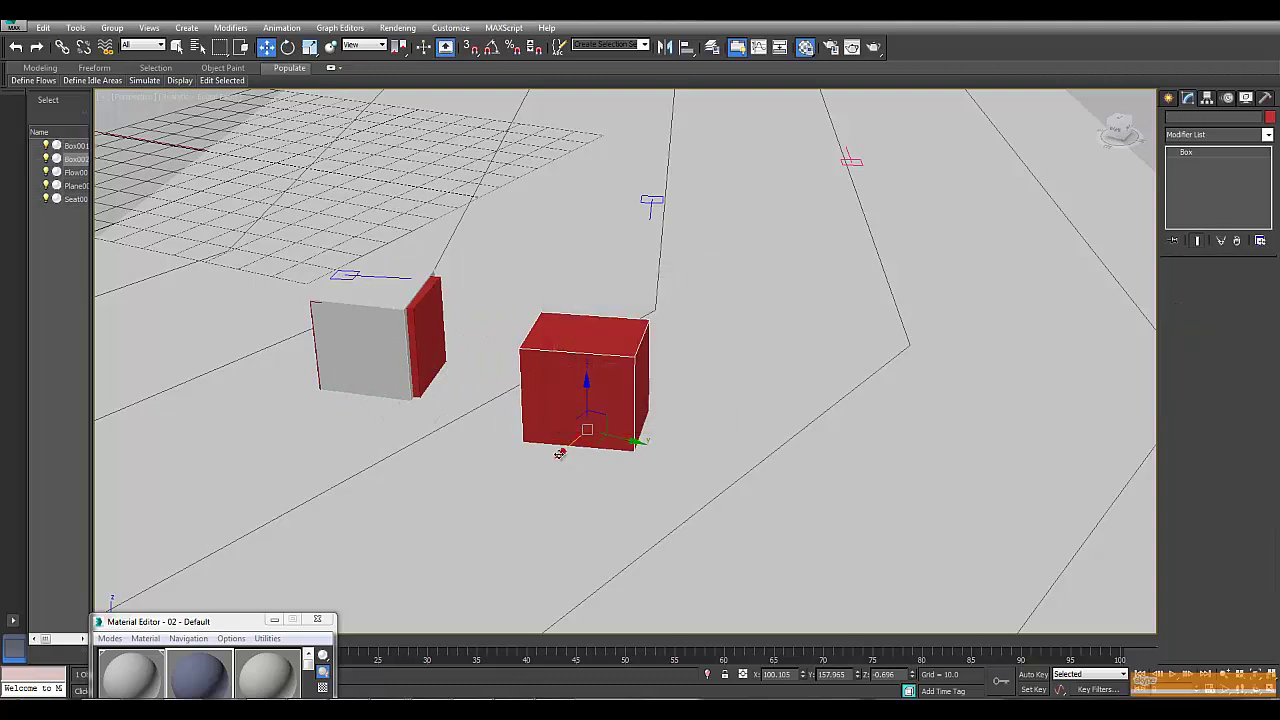
Step: Make one copy of the second box along the X axis, placing it closer to the viewer
click(564, 451)
click(580, 406)
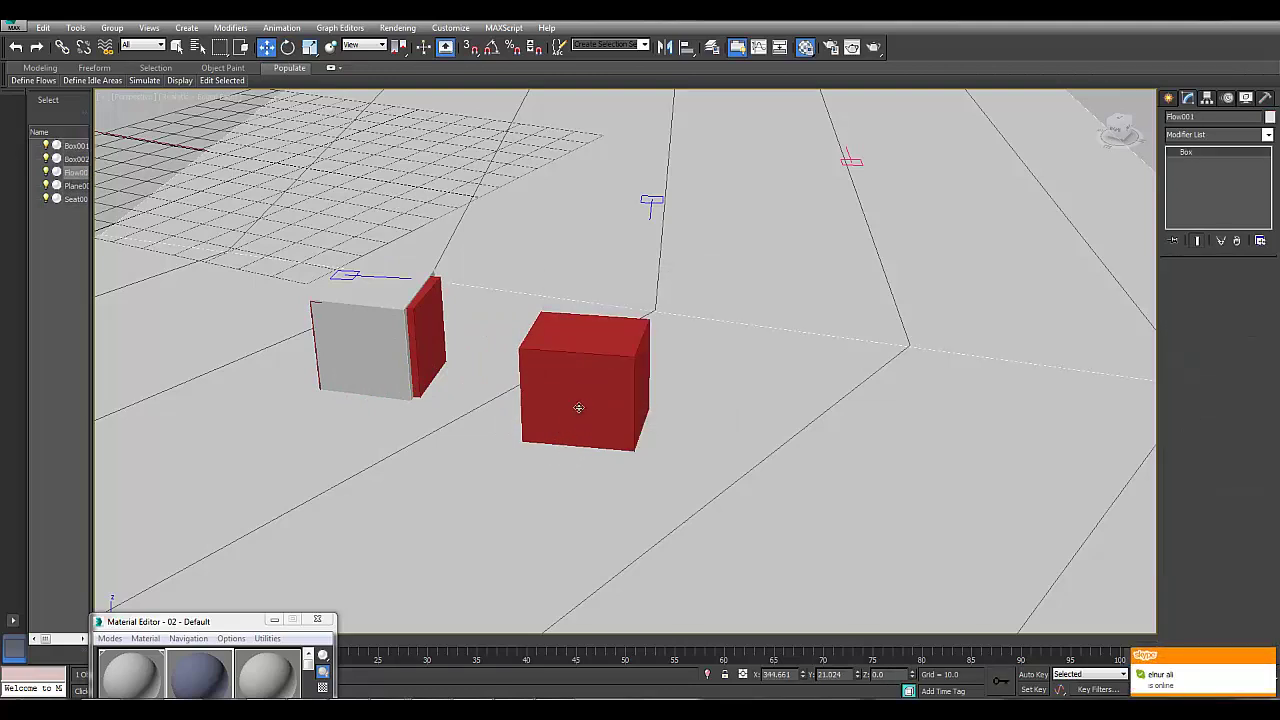
shift+drag(526, 474, 376, 576)
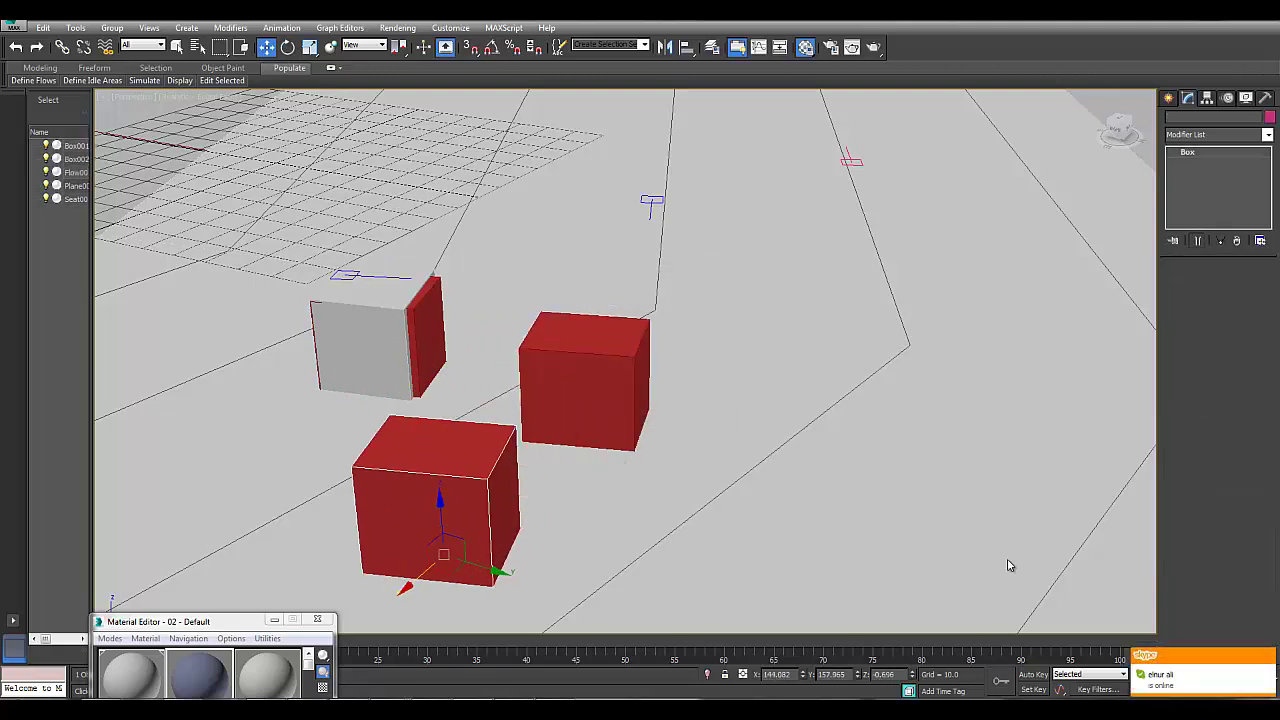
click(1267, 657)
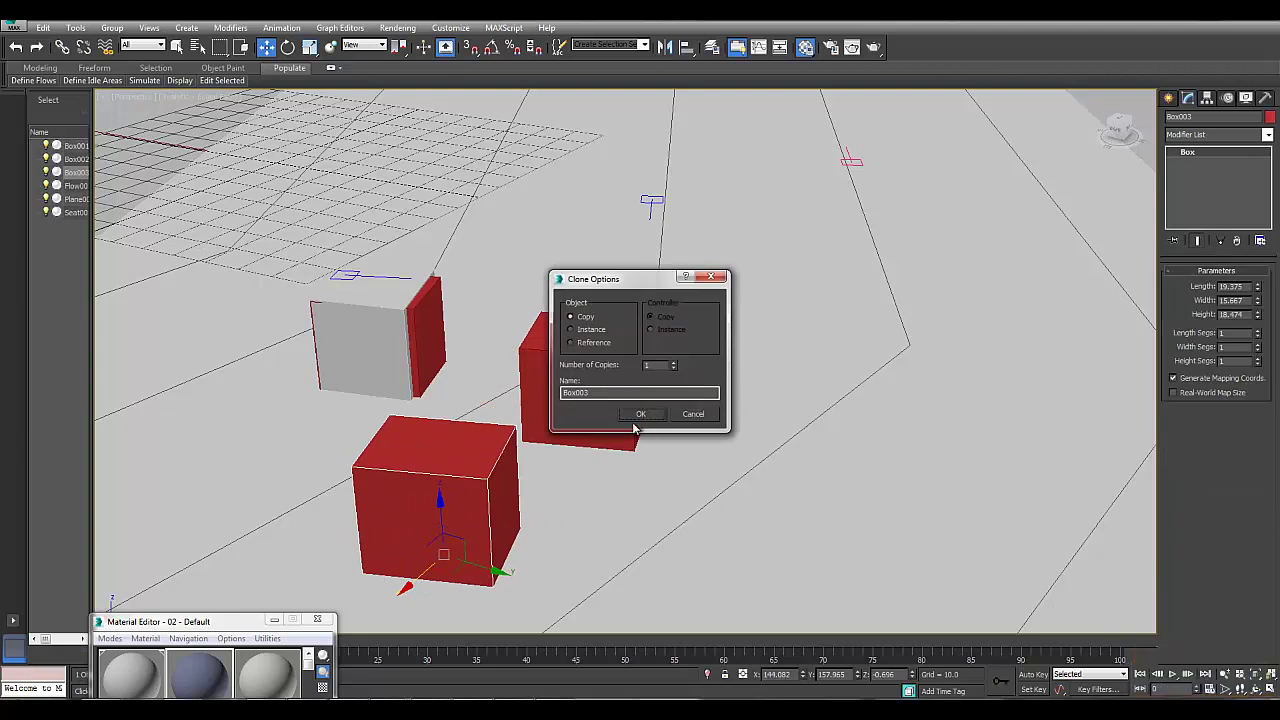
click(638, 414)
Step: Create a Populate seat on each of the two copied boxes
middle_drag(482, 412, 584, 404)
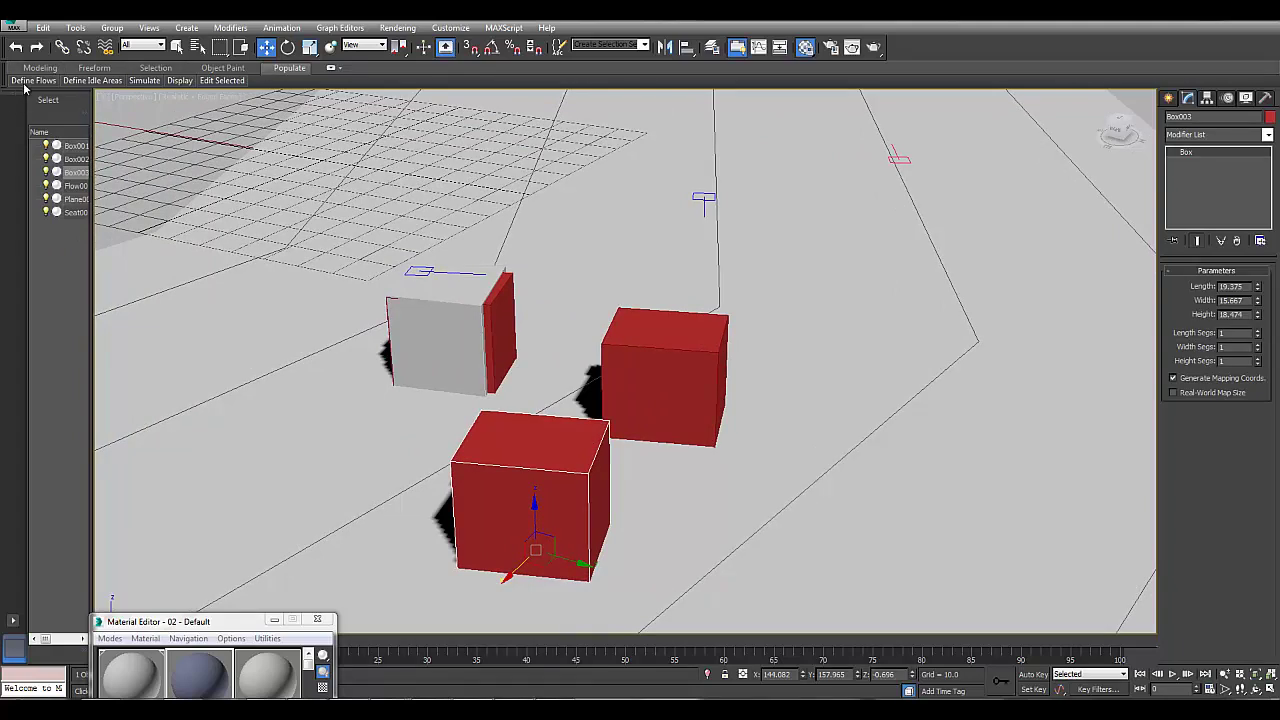
mouse_move(76, 84)
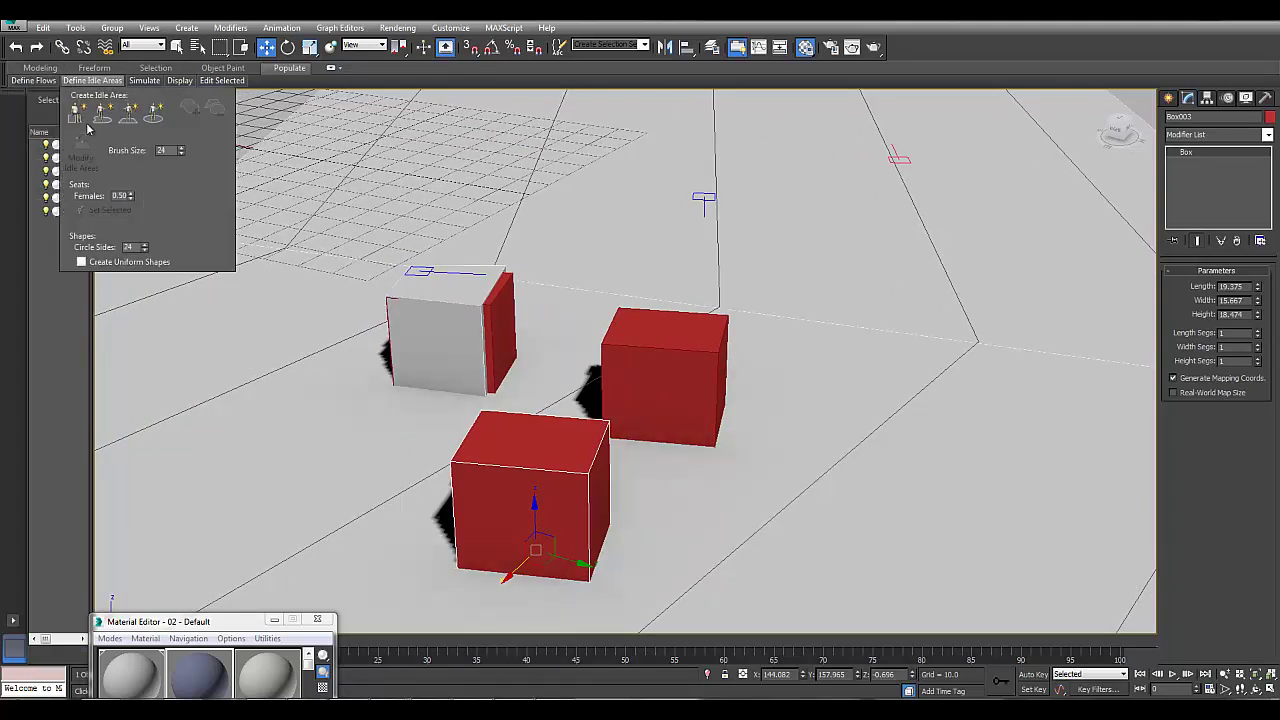
click(77, 115)
drag(768, 352, 663, 416)
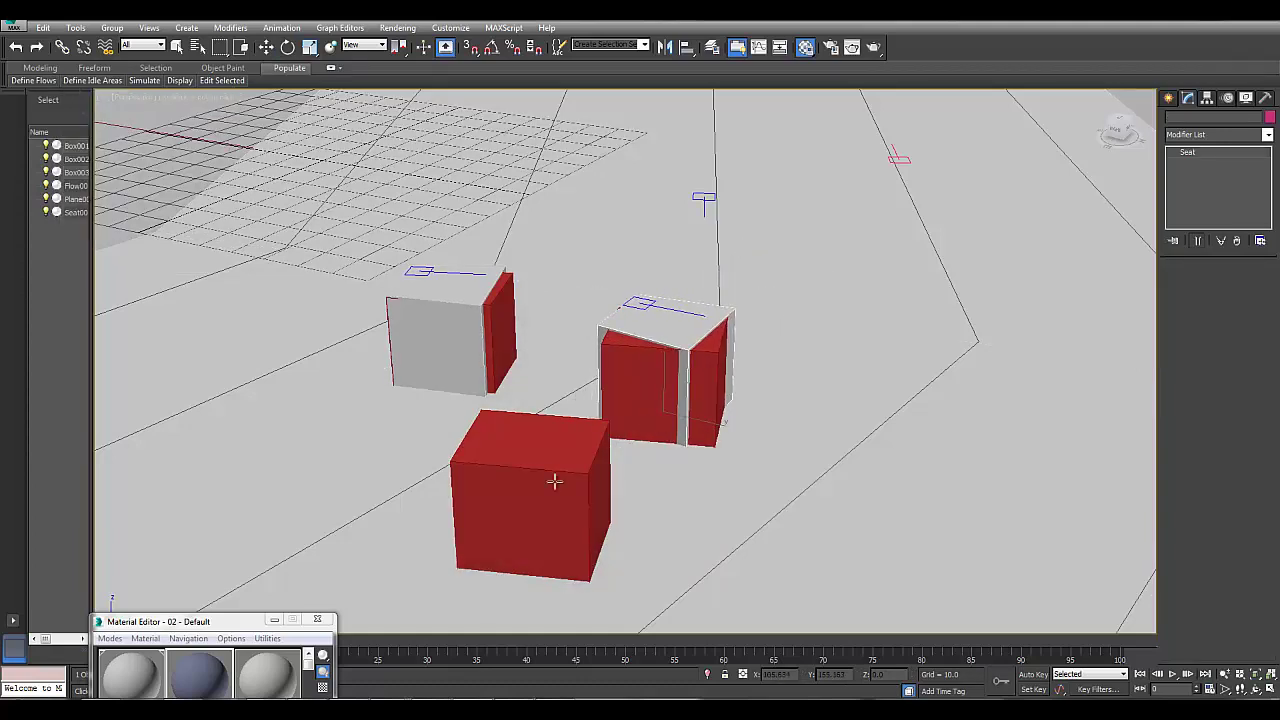
drag(512, 530, 548, 539)
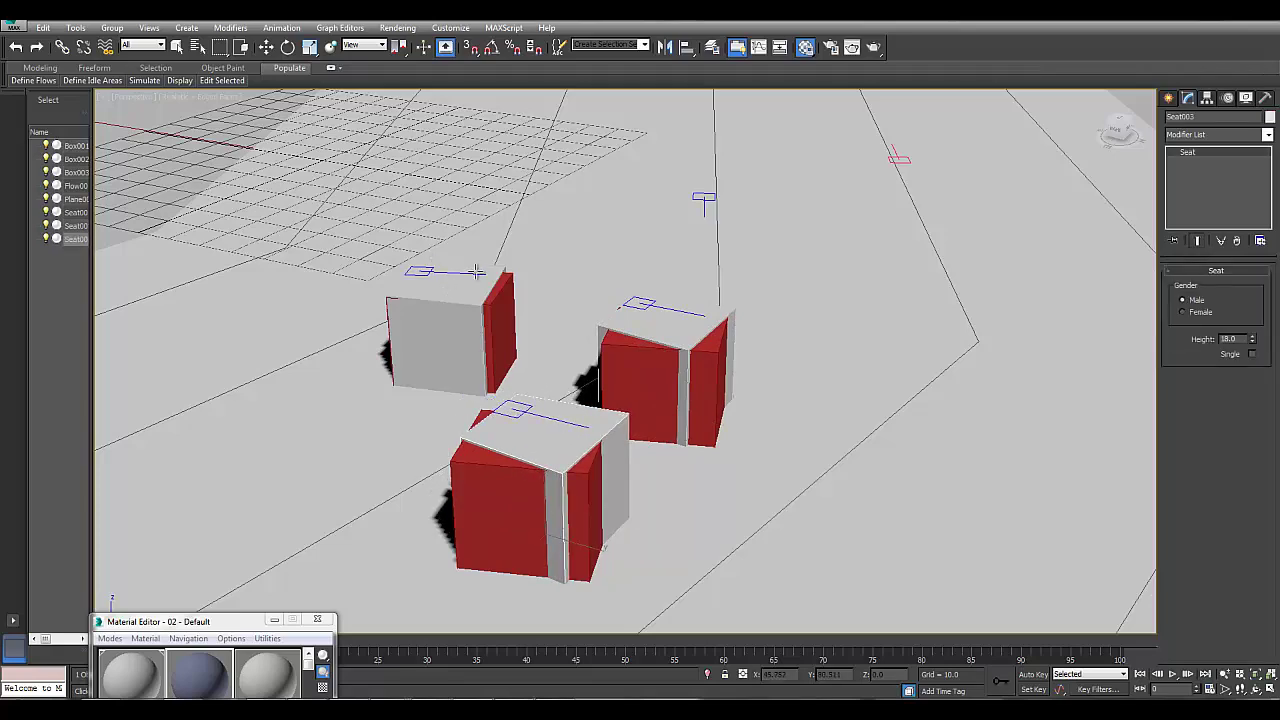
Step: Rotate the first seat, on the farther box on the left, around its Z axis to angle it toward the other seats
key(w)
key(Up)
drag(576, 257, 597, 280)
key(Down)
right_click(551, 246)
key(w)
click(461, 221)
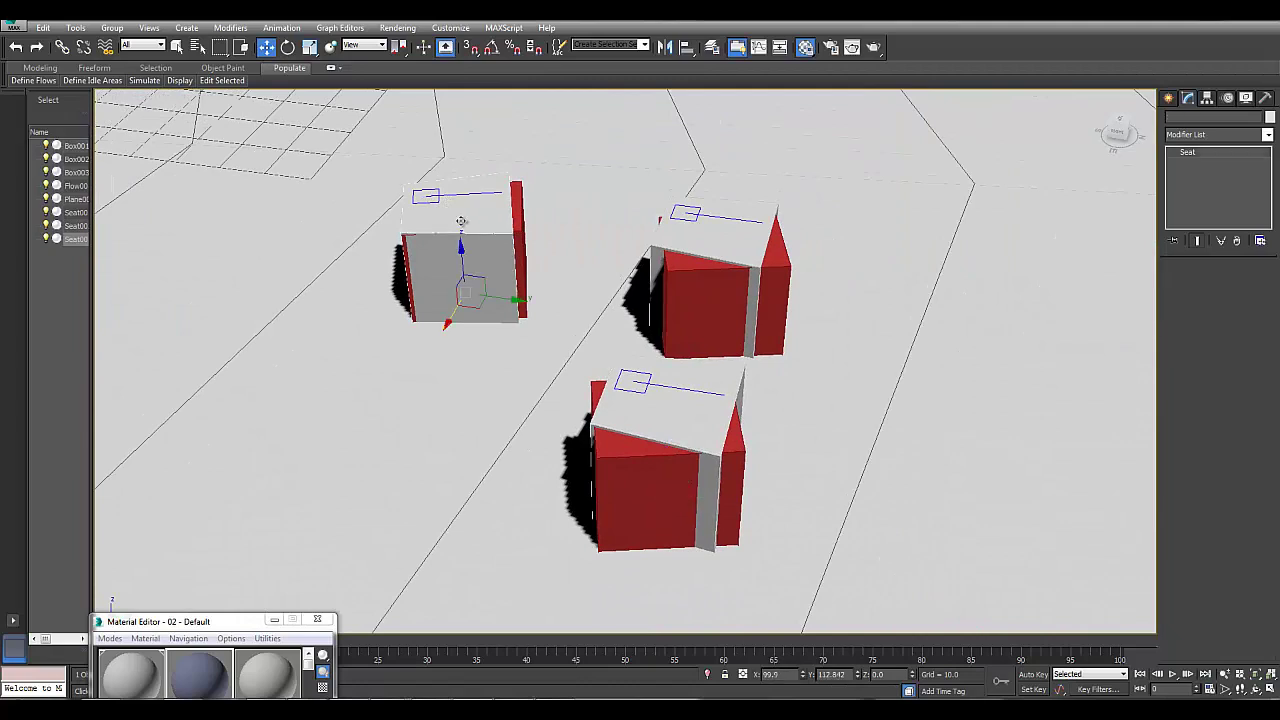
right_click(490, 268)
click(530, 262)
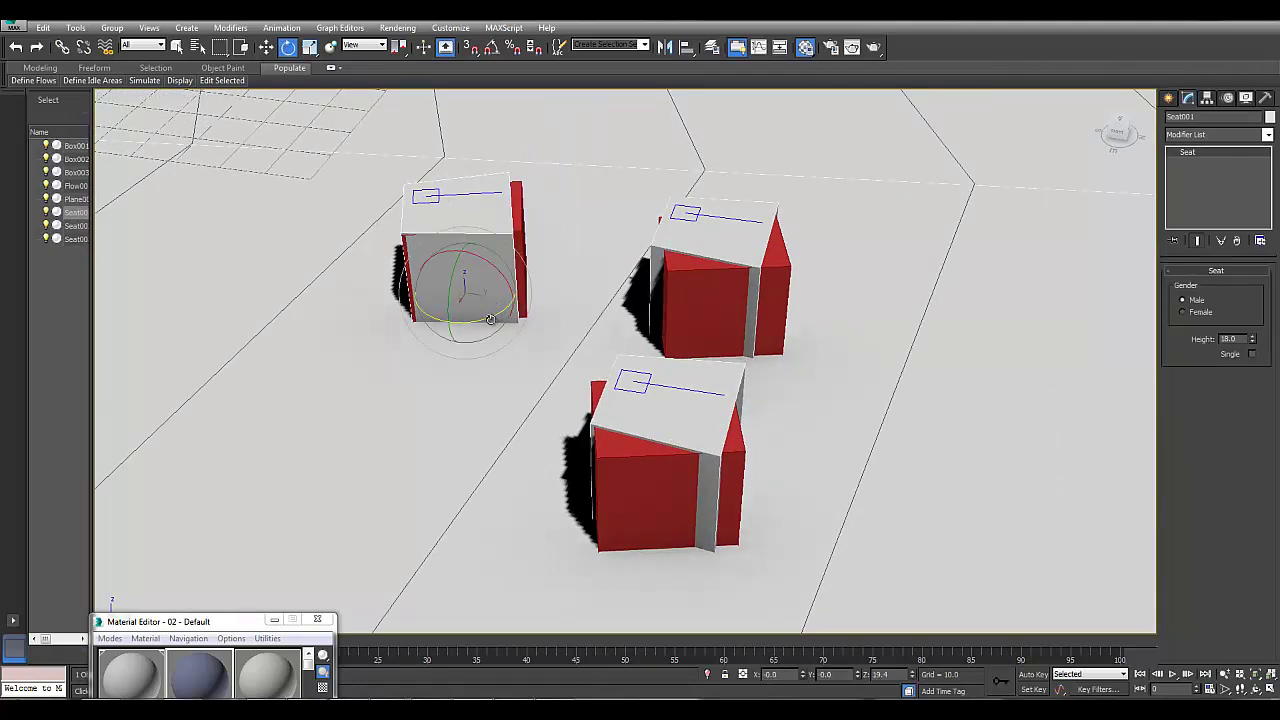
drag(490, 318, 468, 330)
Step: Rotate the second seat, beside the first, around its Z axis so that it faces back toward the first seat
click(688, 208)
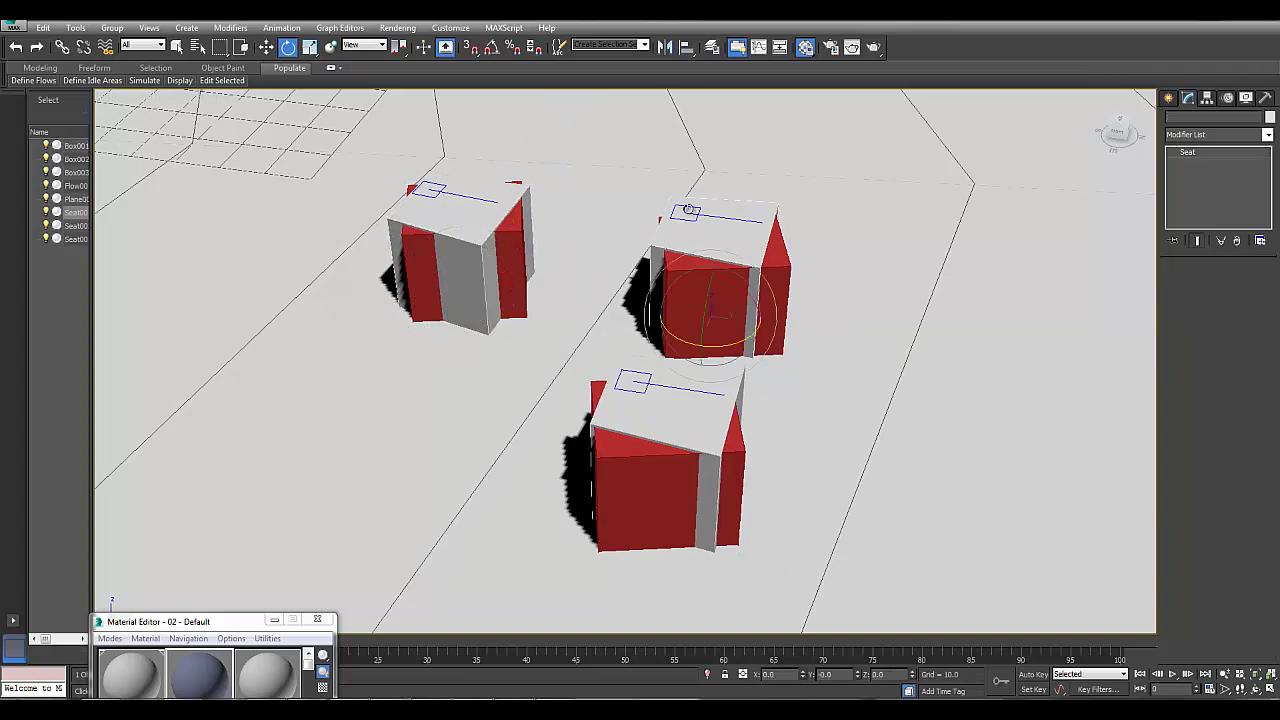
drag(712, 339, 564, 289)
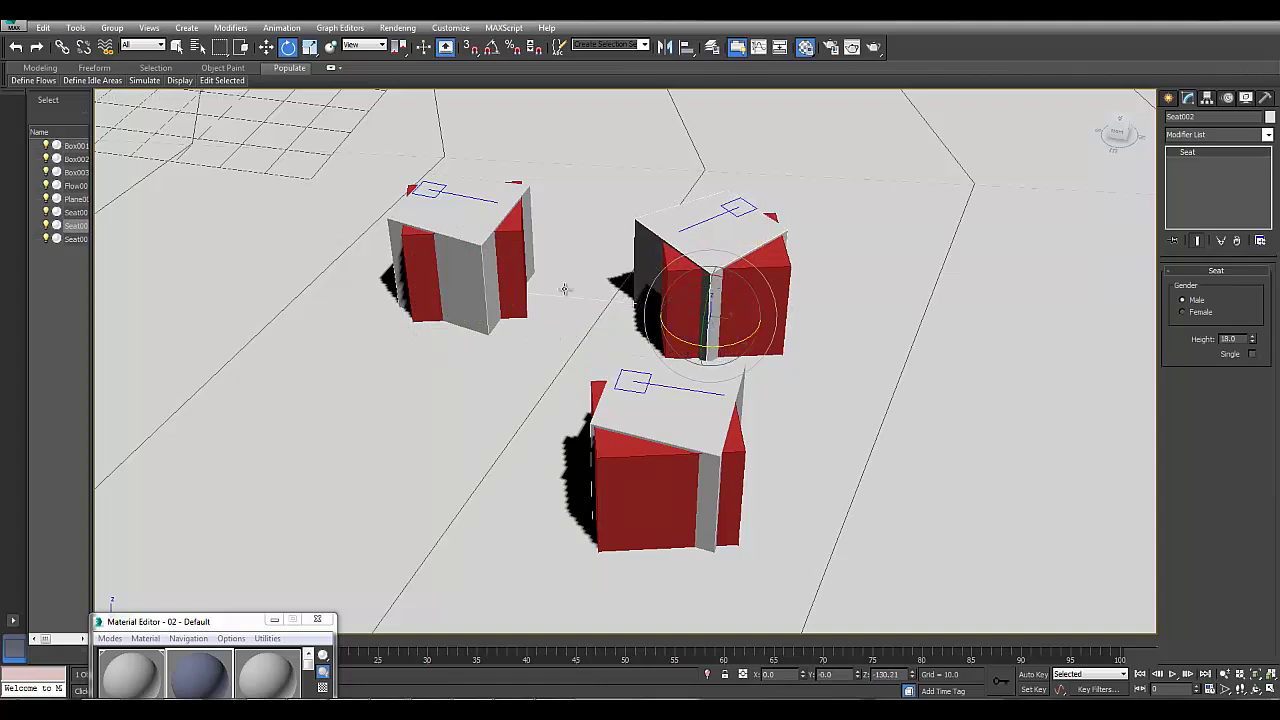
drag(690, 341, 586, 305)
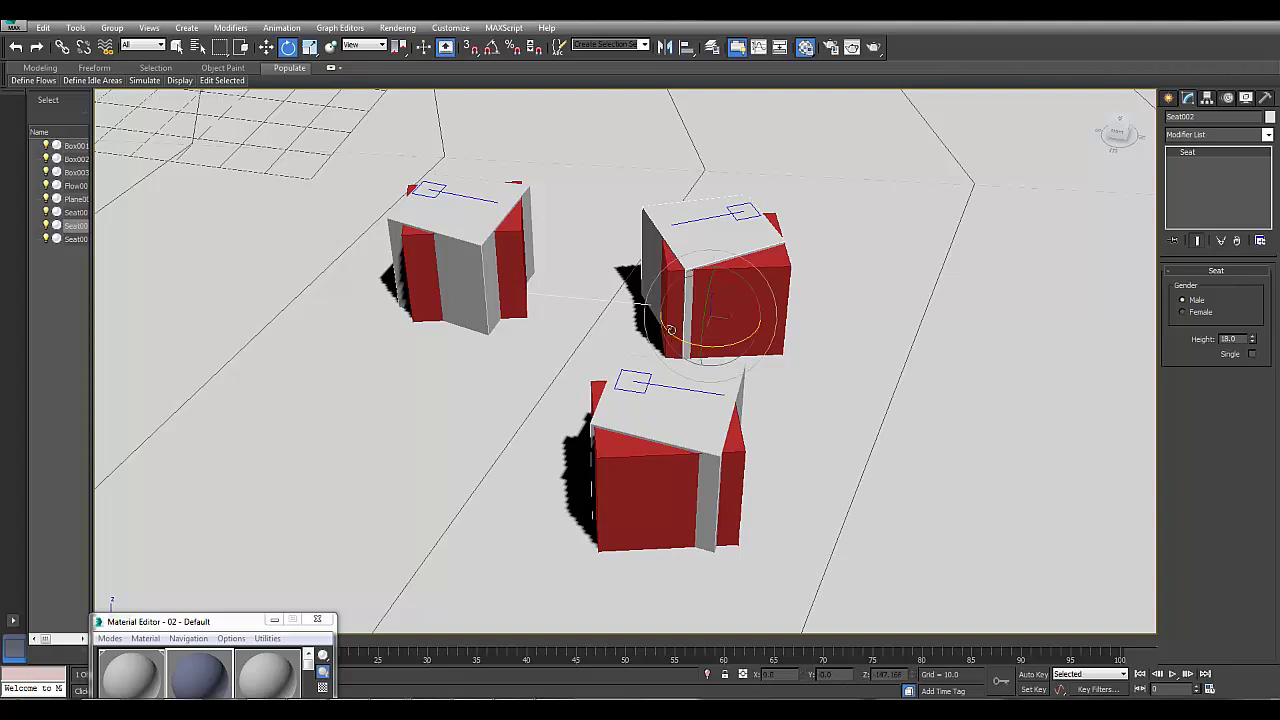
drag(678, 341, 670, 337)
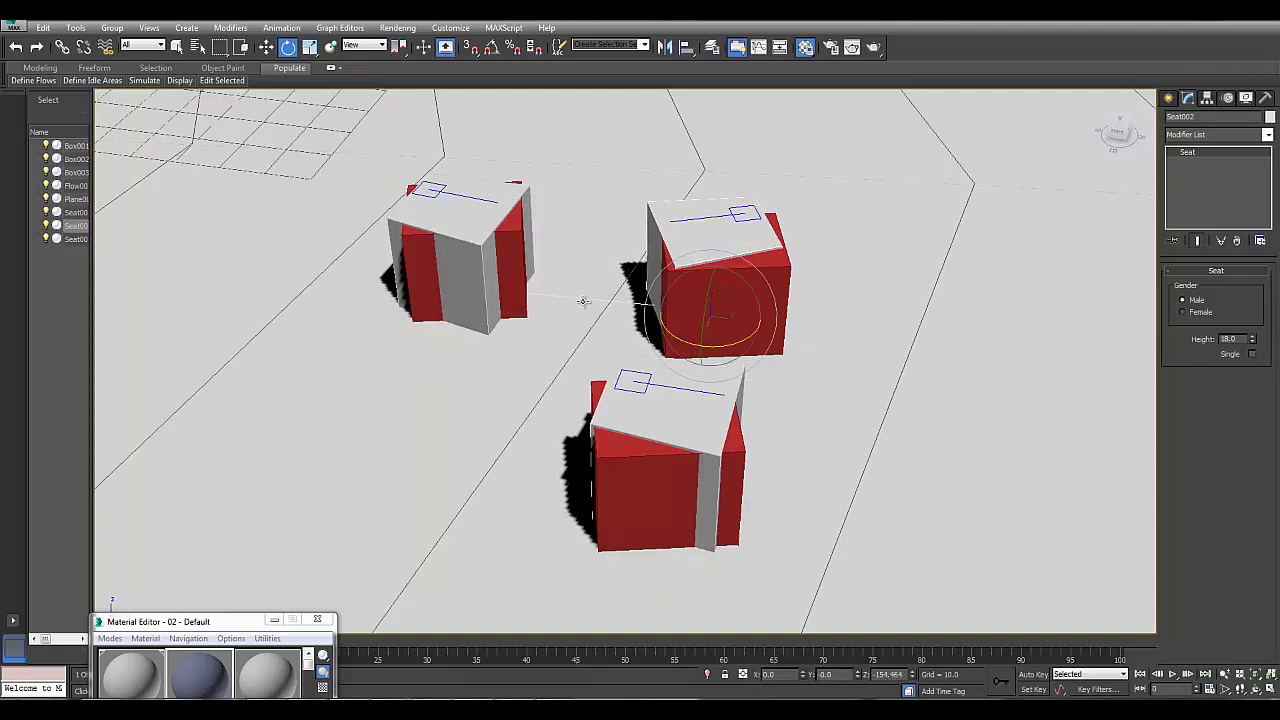
Step: Show the viewport in wireframe and rotate the third seat, nearest the viewer, around its Z axis to face the other two
key(Up)
key(Up)
mouse_move(583, 303)
mouse_down()
mouse_move(577, 312)
mouse_move(594, 311)
mouse_move(511, 320)
mouse_up()
key(F3)
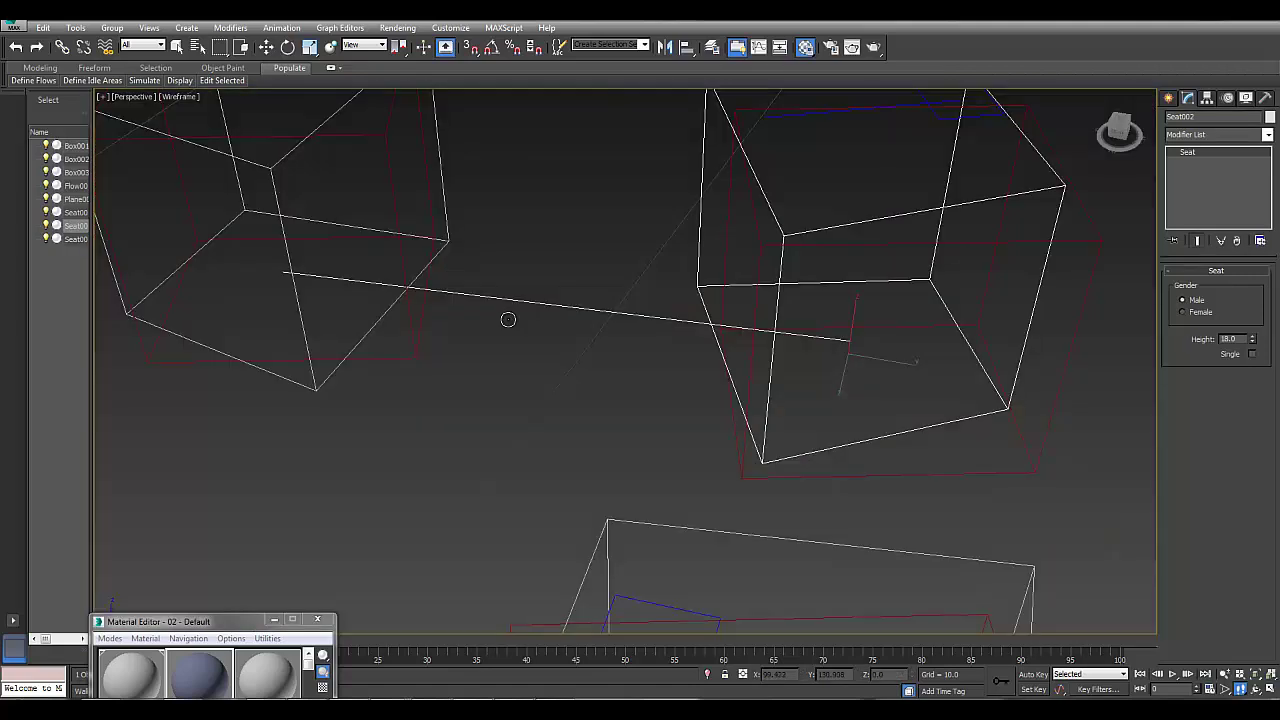
scroll(541, 353, down, 4)
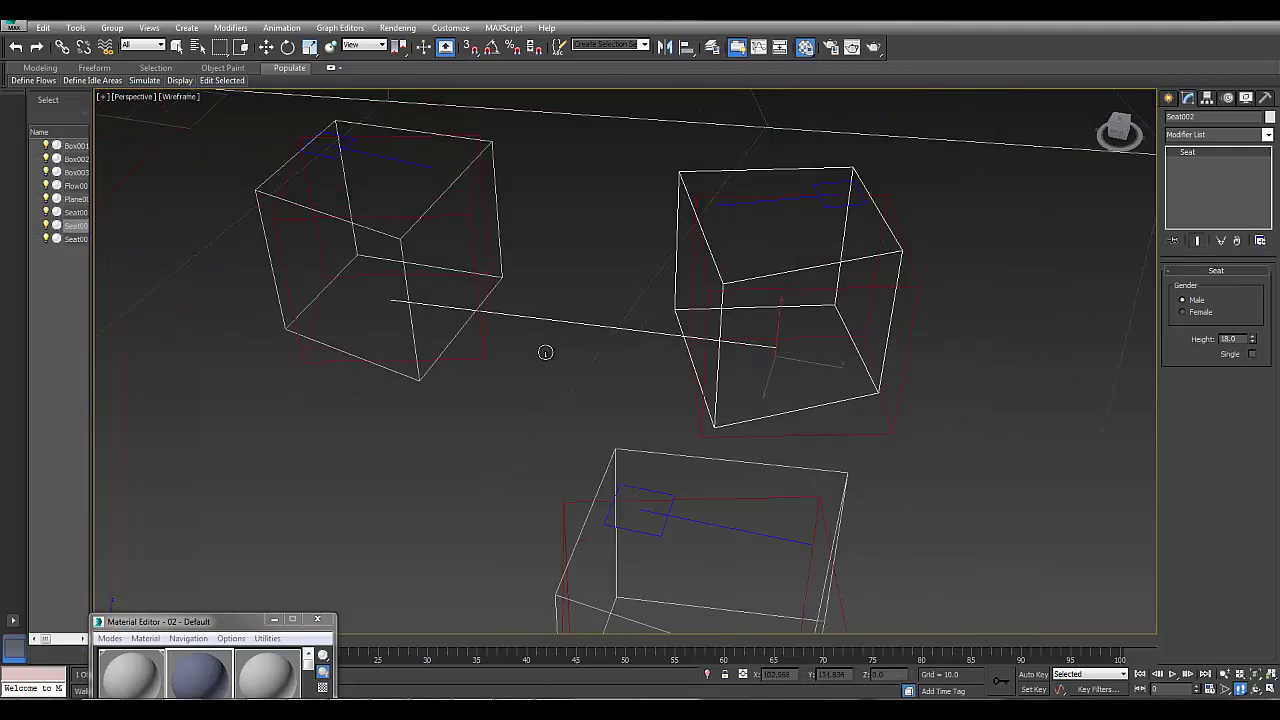
key(Up)
drag(557, 352, 590, 356)
key(Left)
key(Up)
key(e)
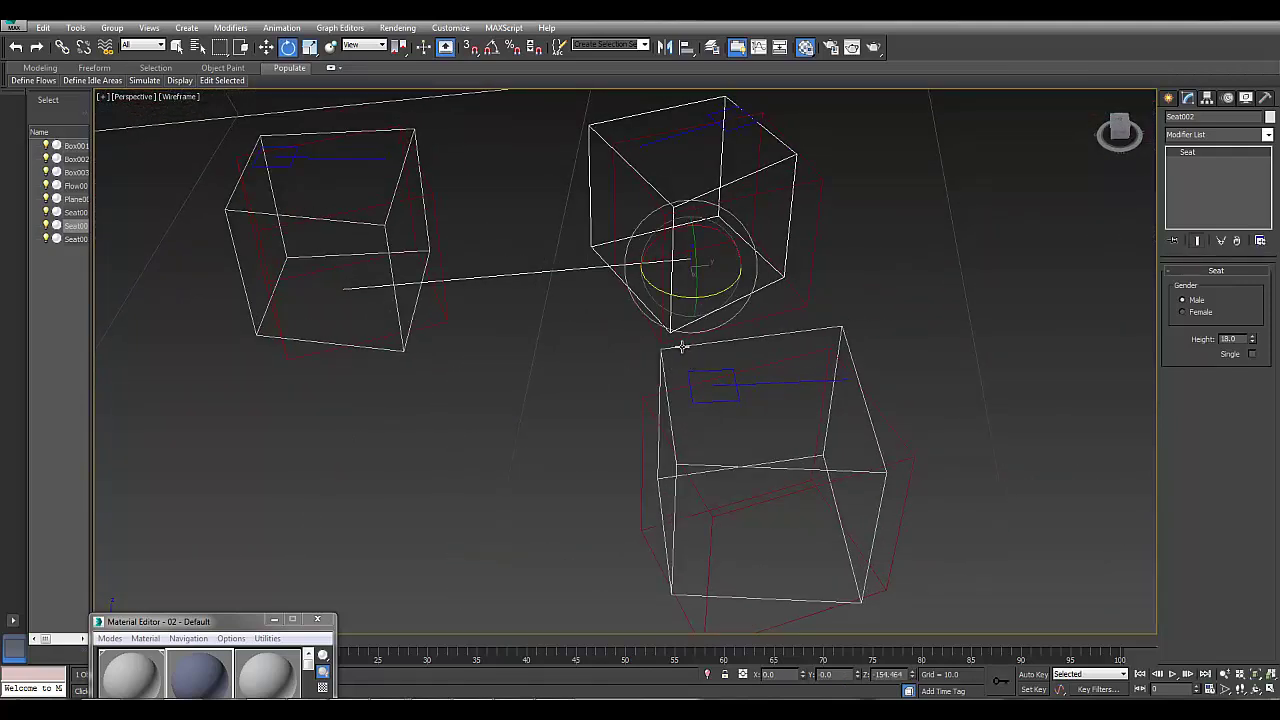
click(686, 364)
drag(738, 562, 460, 373)
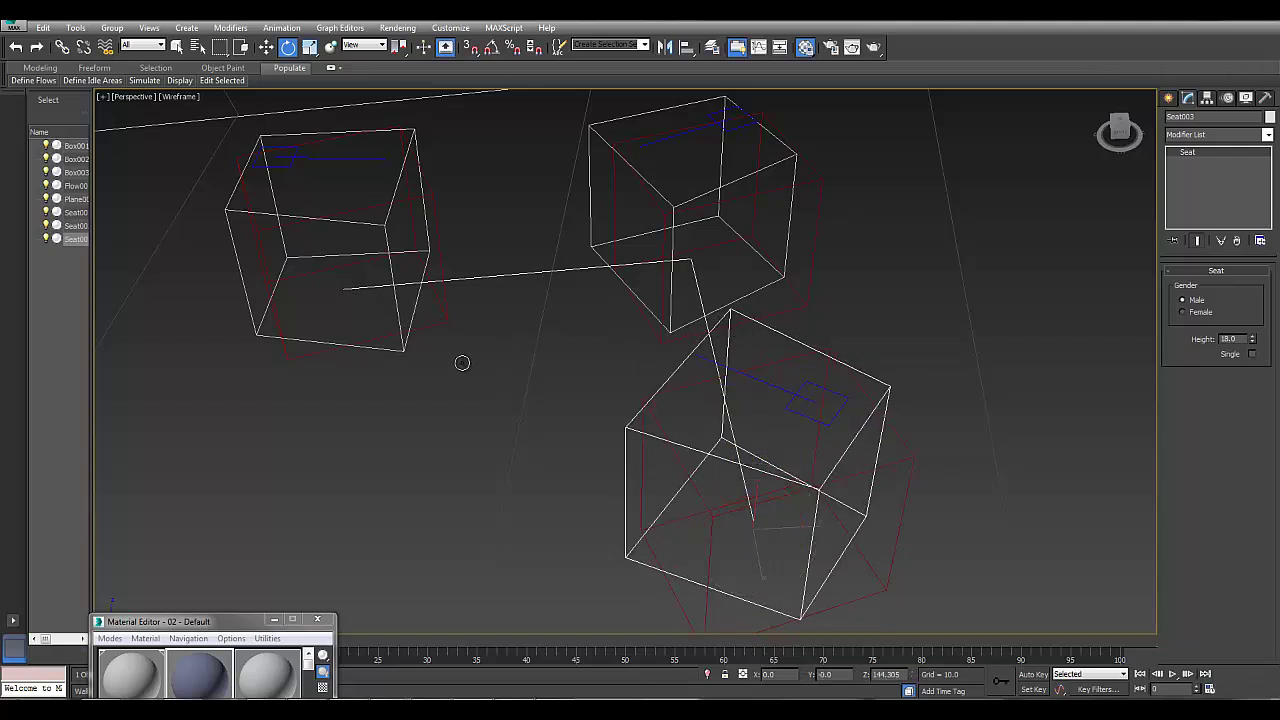
Step: Deselect the third seat and return the viewport from wireframe to realistic shading
scroll(458, 360, down, 7)
alt+middle_drag(454, 346, 421, 298)
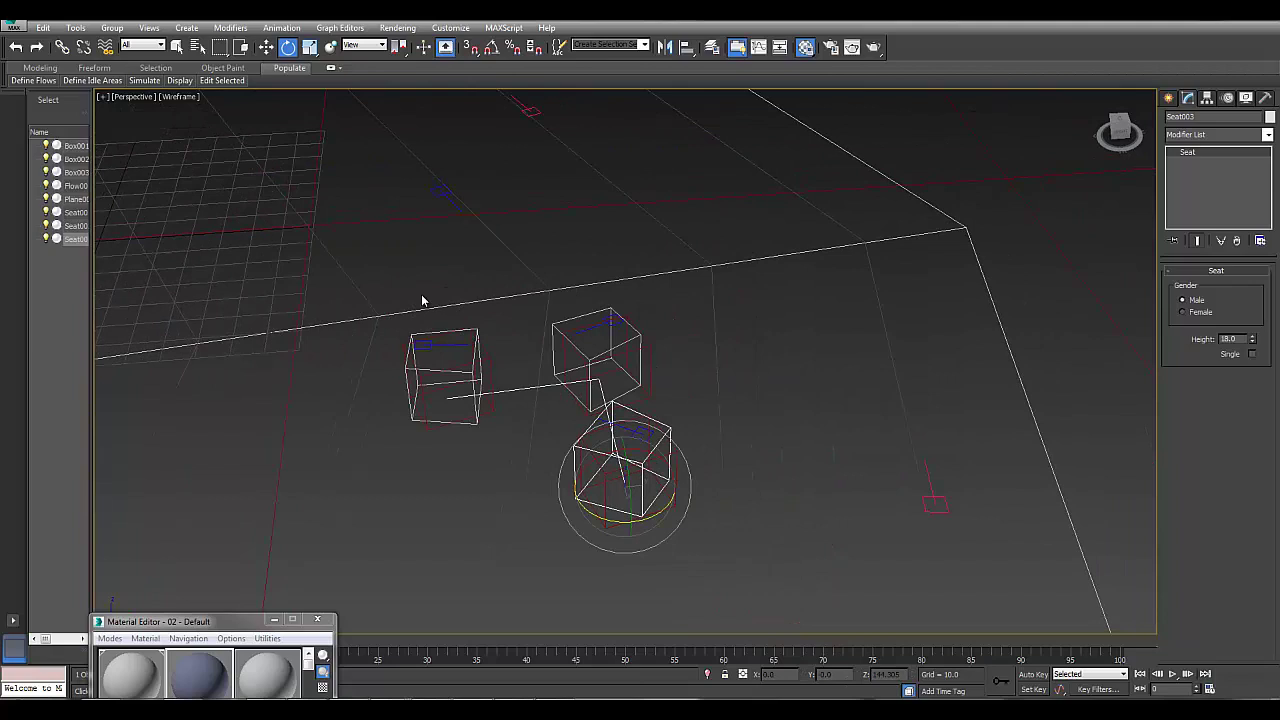
click(92, 80)
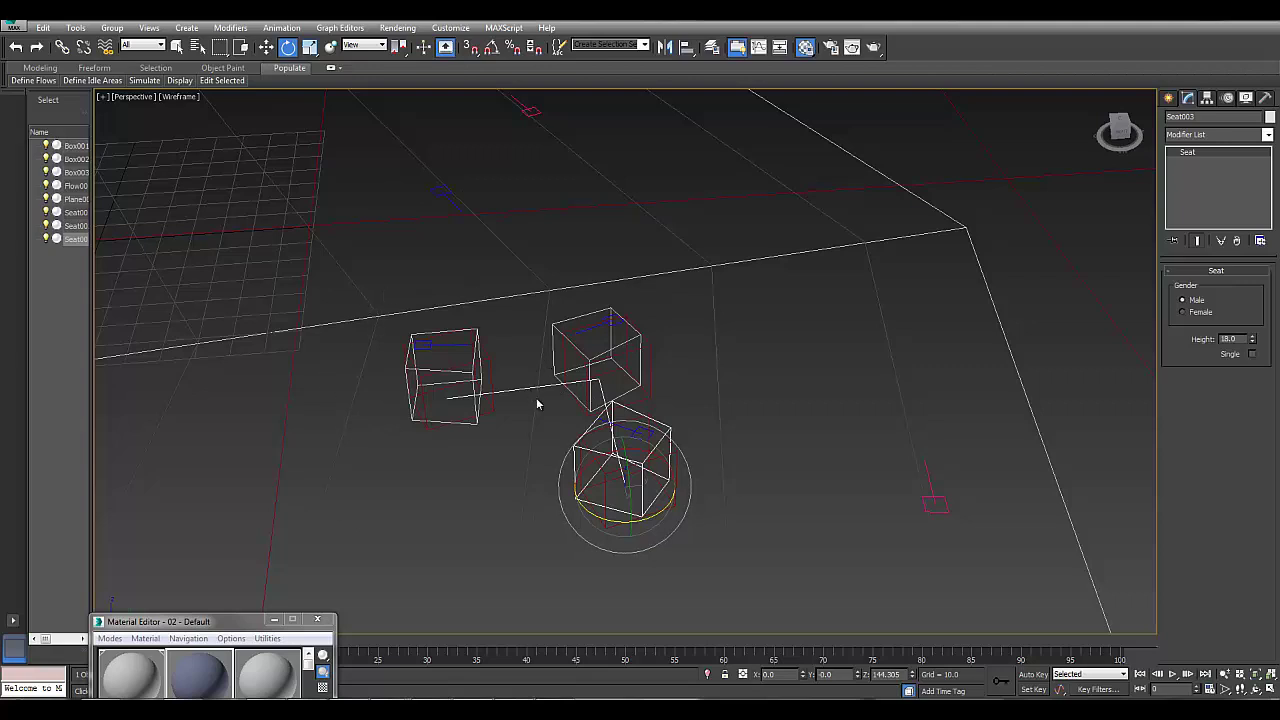
click(997, 179)
click(935, 256)
key(Up)
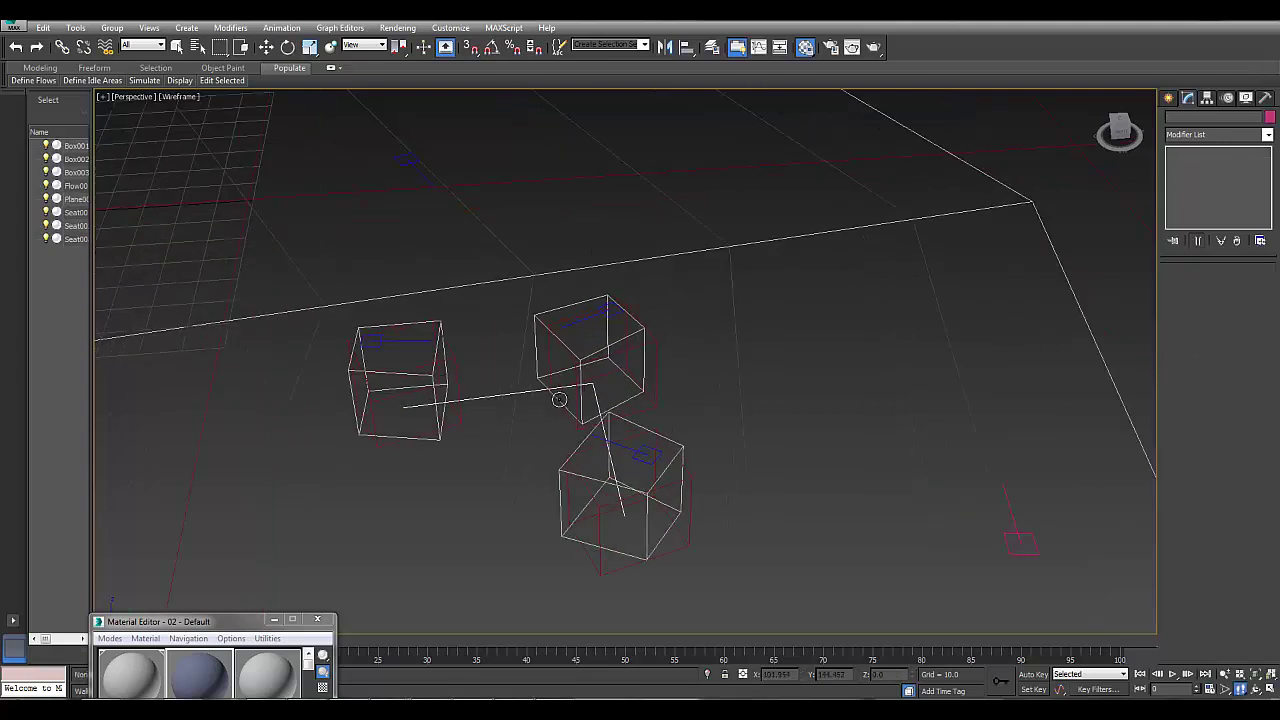
key(Up)
mouse_move(559, 399)
mouse_down()
mouse_move(553, 411)
mouse_move(555, 386)
mouse_up()
key(Down)
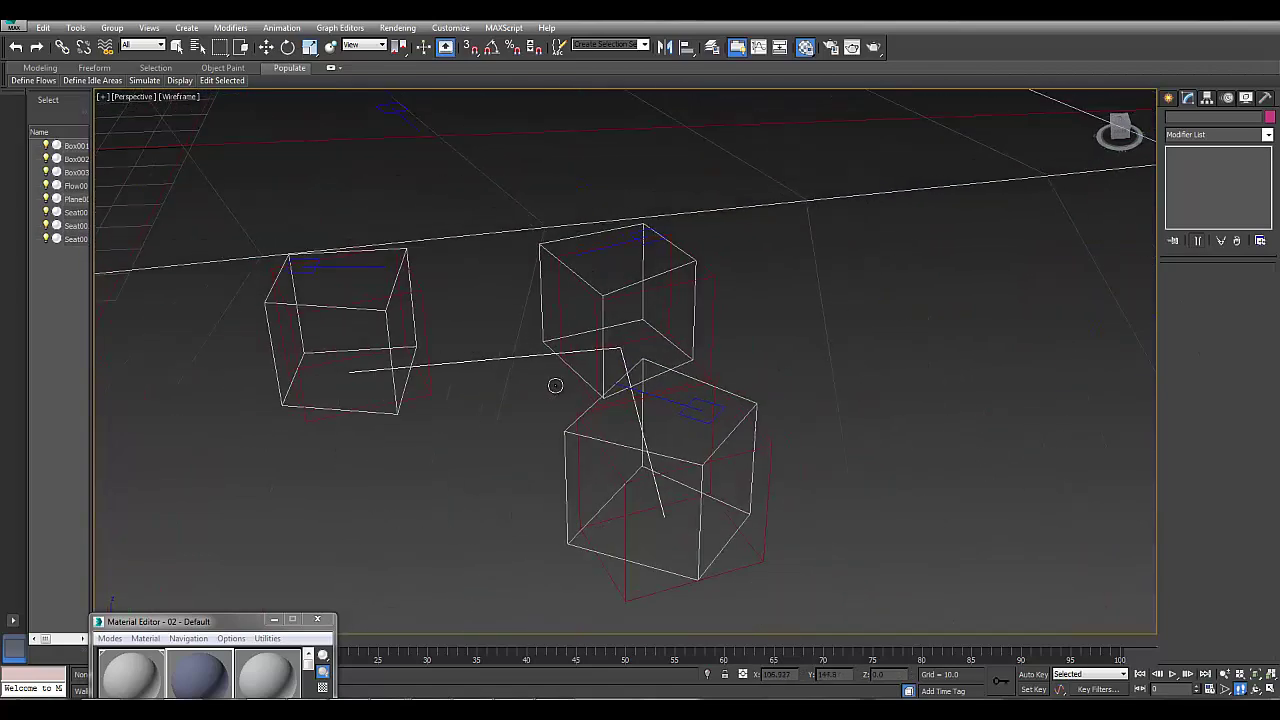
key(e)
key(F3)
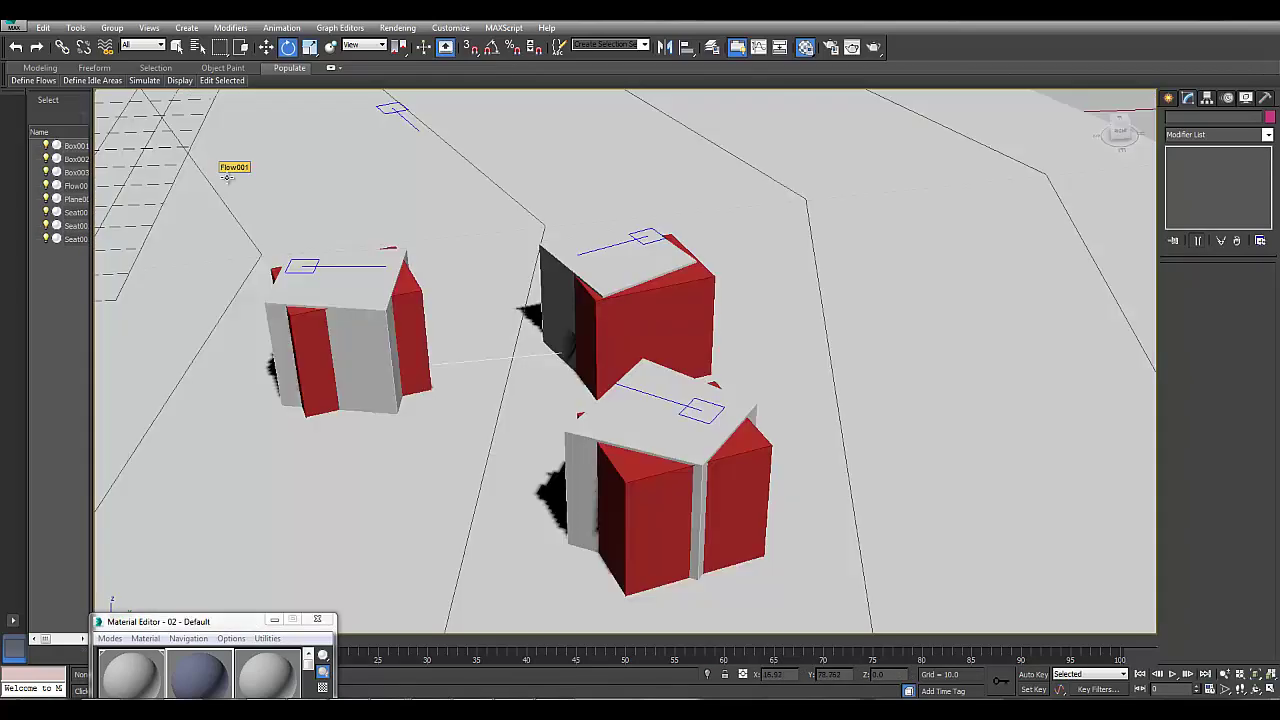
Step: Run the Populate simulation for 300 frames with the flow and the three seats
key(Up)
drag(358, 176, 354, 182)
key(Up)
key(Down)
key(Up)
key(Down)
right_click(274, 202)
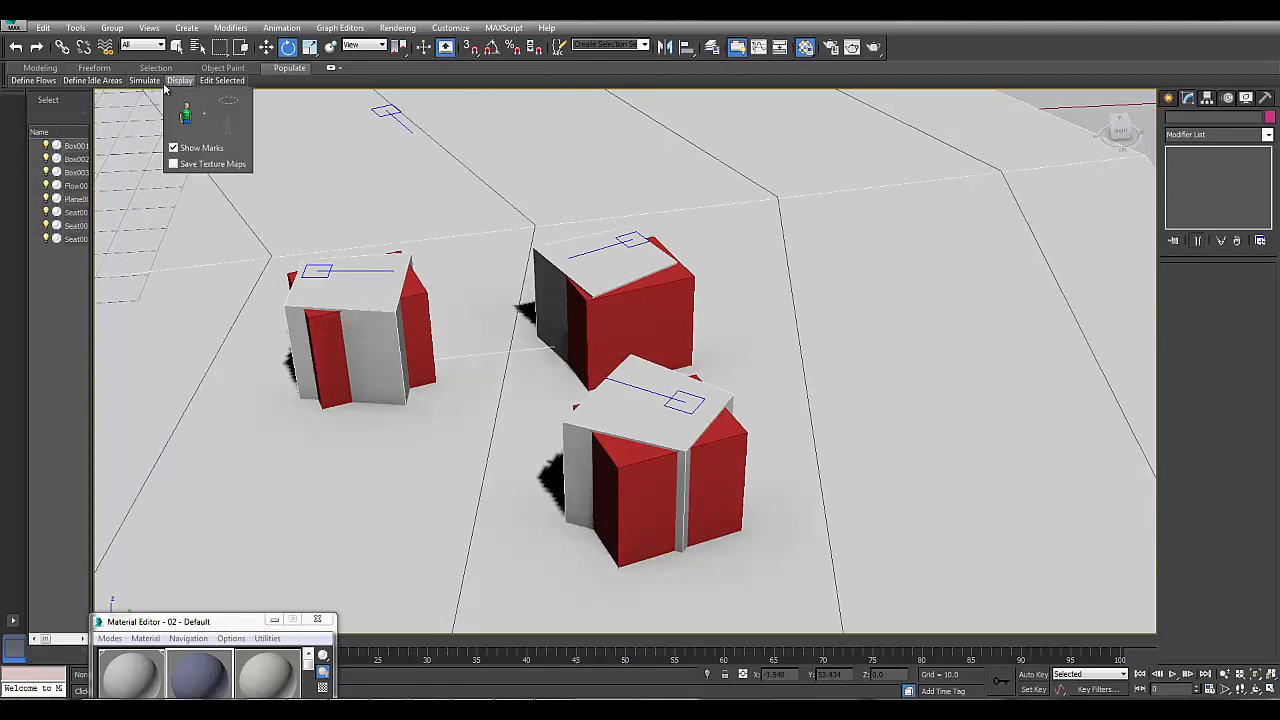
mouse_move(154, 82)
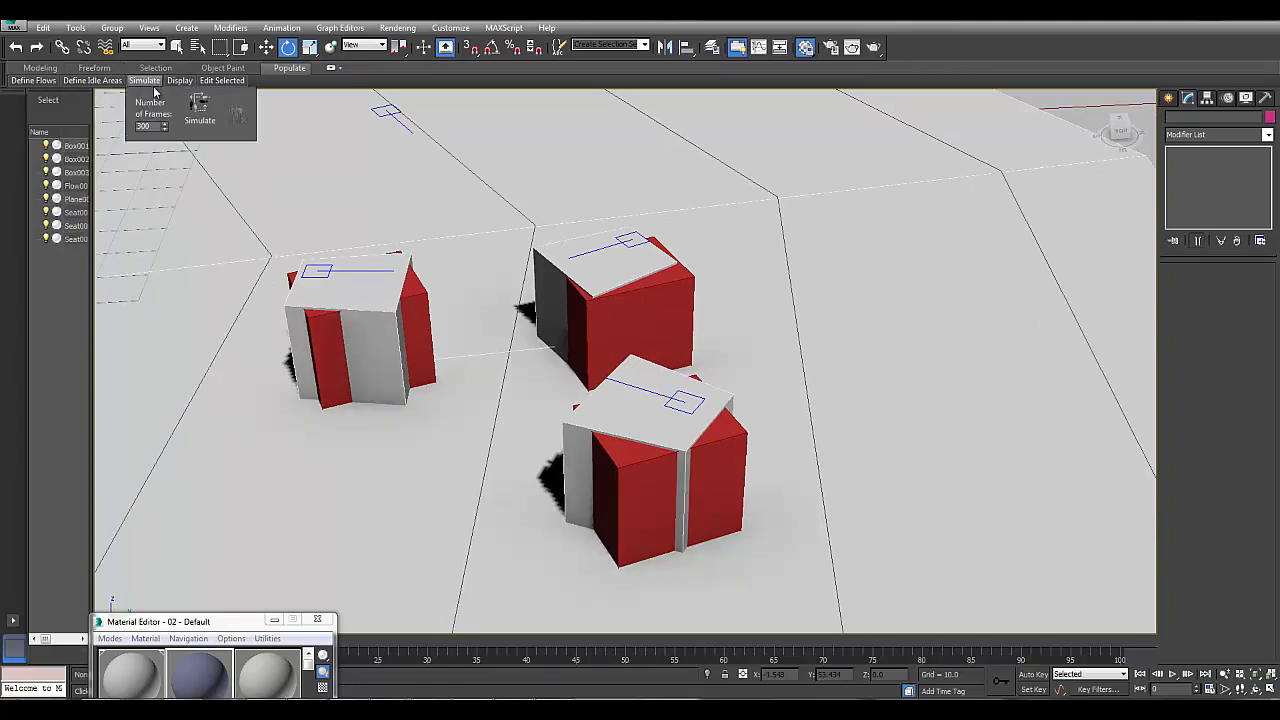
click(198, 112)
click(199, 112)
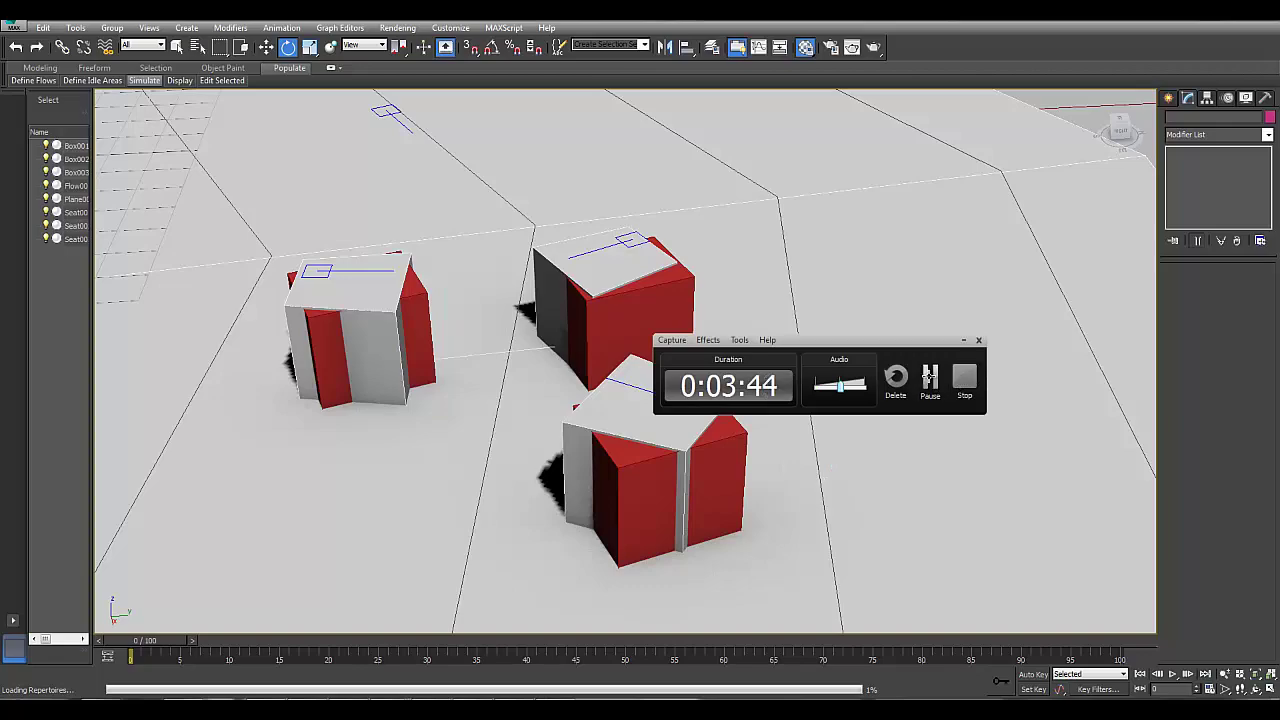
click(929, 377)
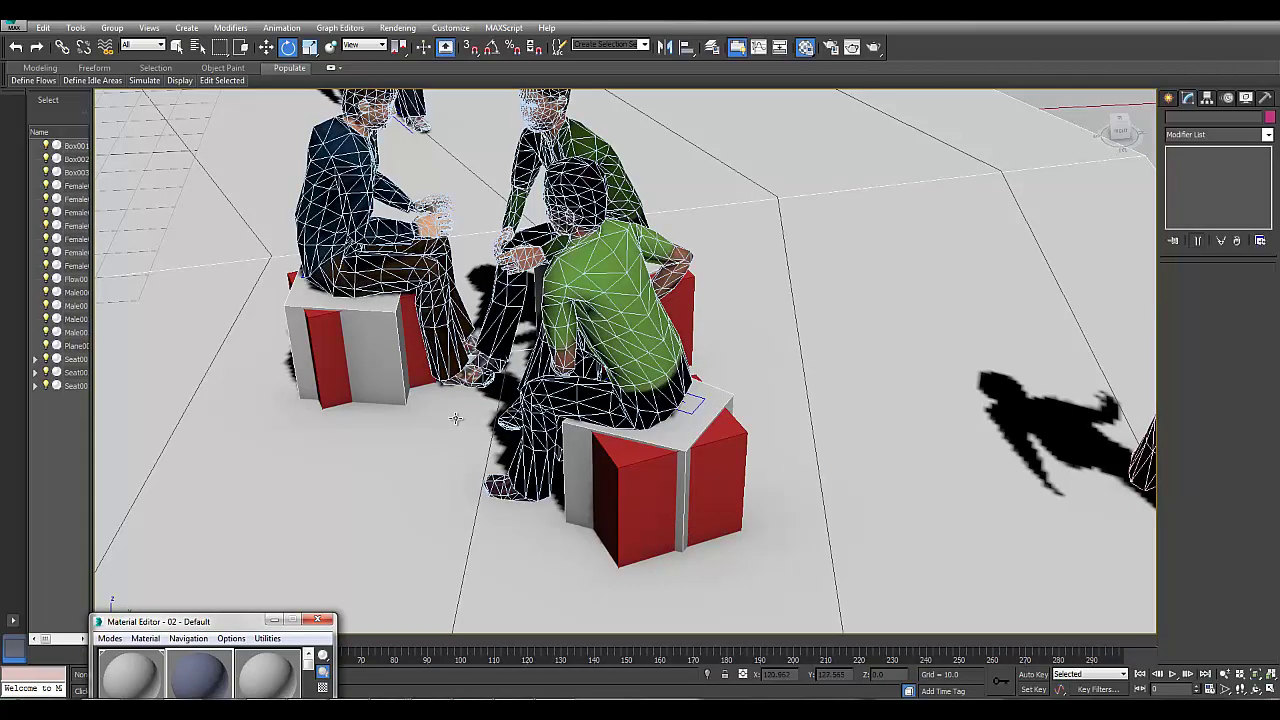
Step: Examine the simulated people sitting on the three boxes from a low, close viewpoint
key(Up)
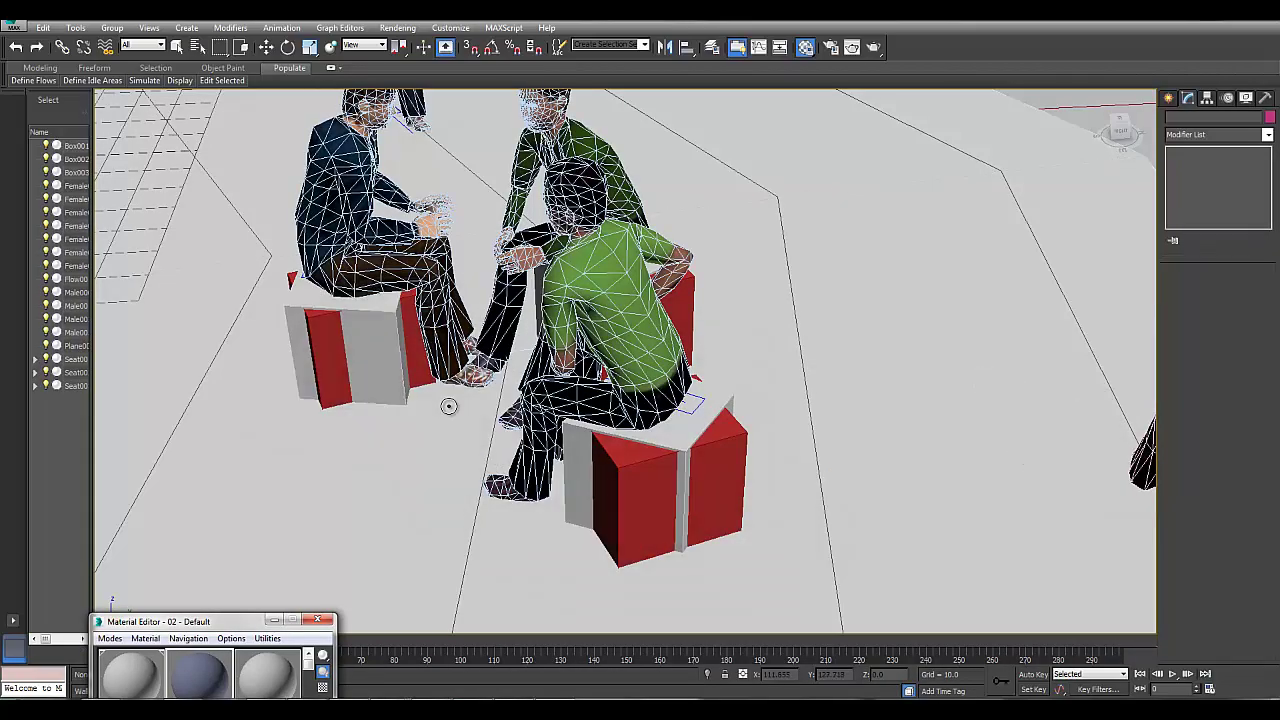
drag(449, 407, 461, 342)
key(Up)
key(Down)
key(Left)
key(Down)
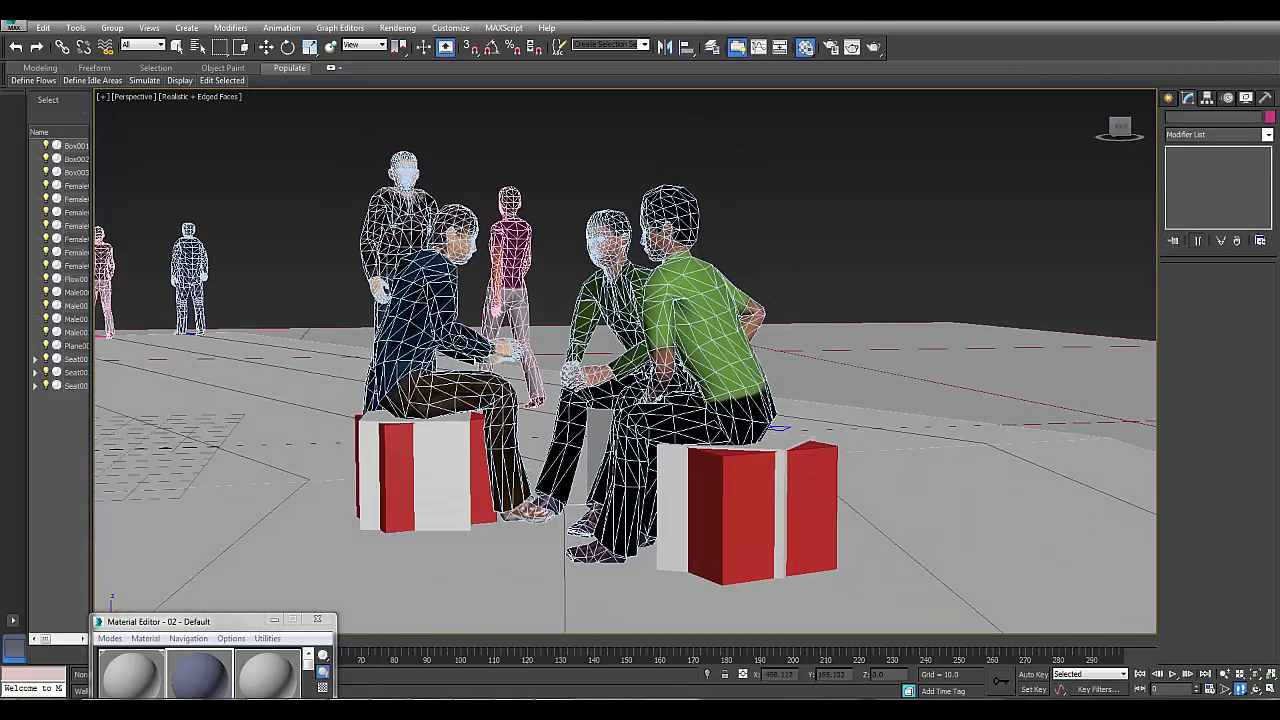
key(Up)
Step: Turn off edged faces so the viewport shows the crowd in plain realistic shading
key(F3)
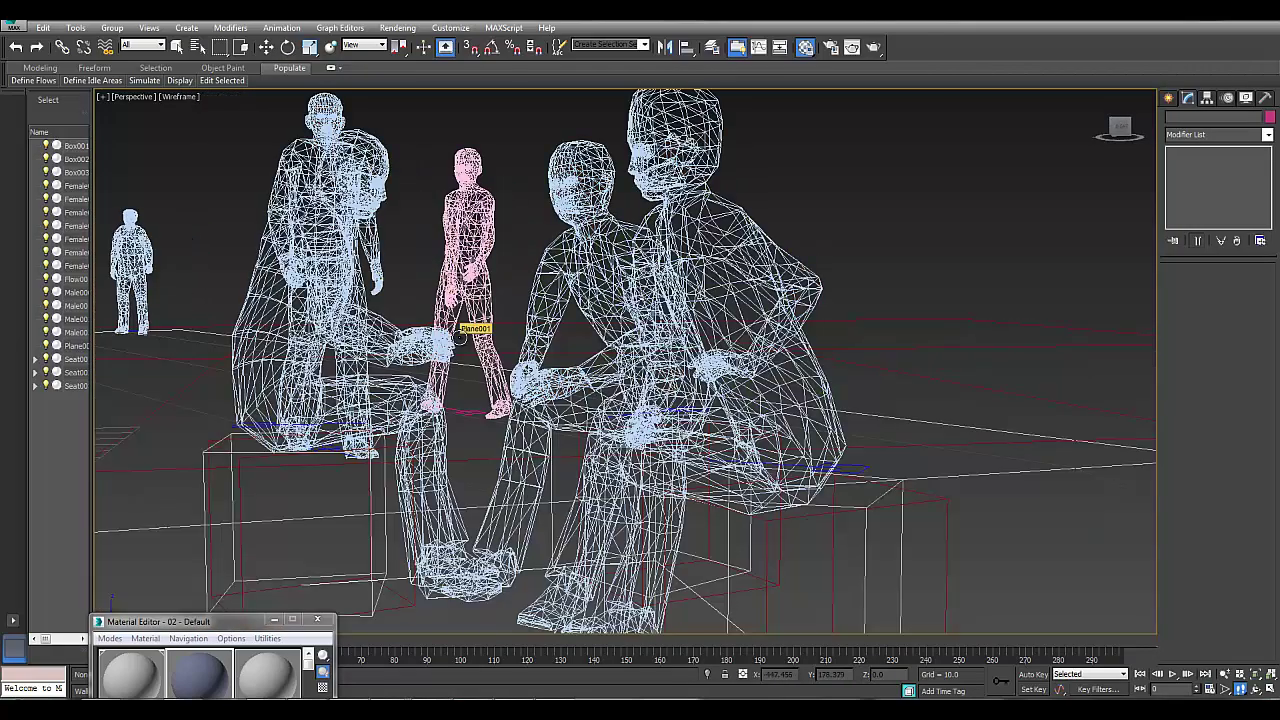
key(F3)
key(F3)
key(F3)
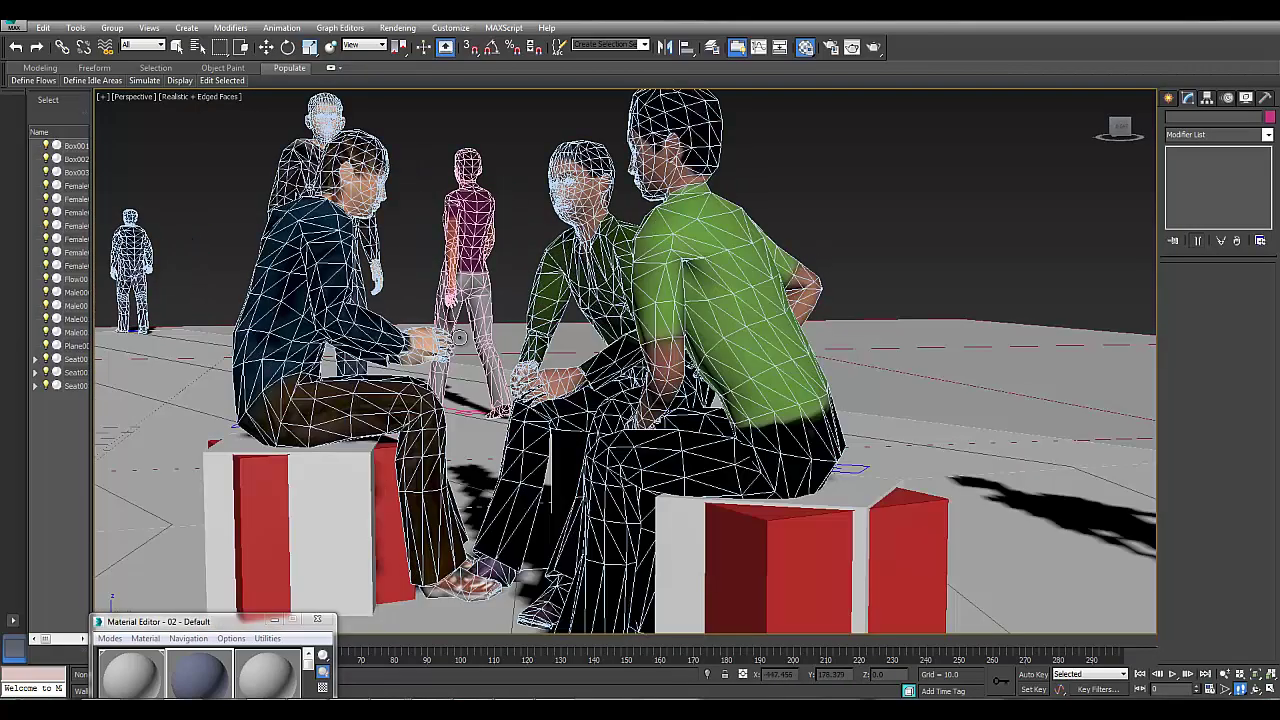
key(F3)
key(F3)
key(F4)
key(F4)
key(F4)
Step: Play the crowd animation around the seated group and scrub back to about frame 67
drag(461, 341, 494, 341)
key(Down)
key(Up)
key(Left)
key(Up)
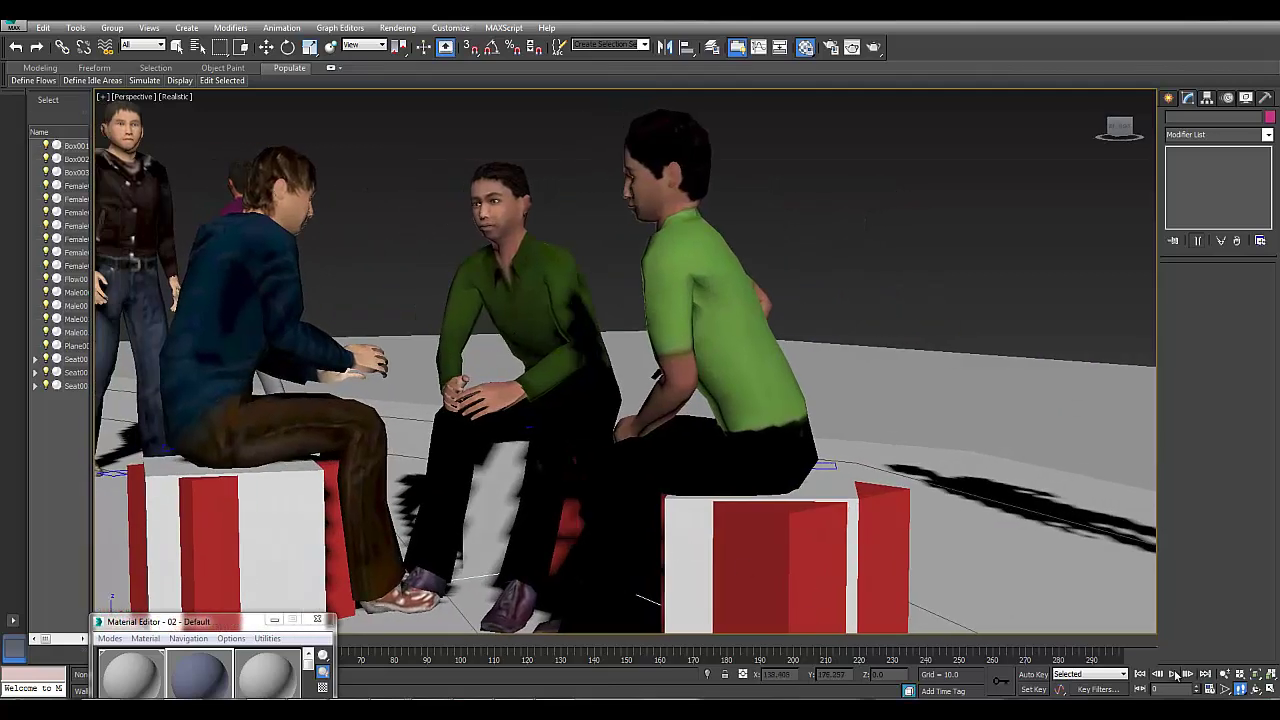
click(1174, 673)
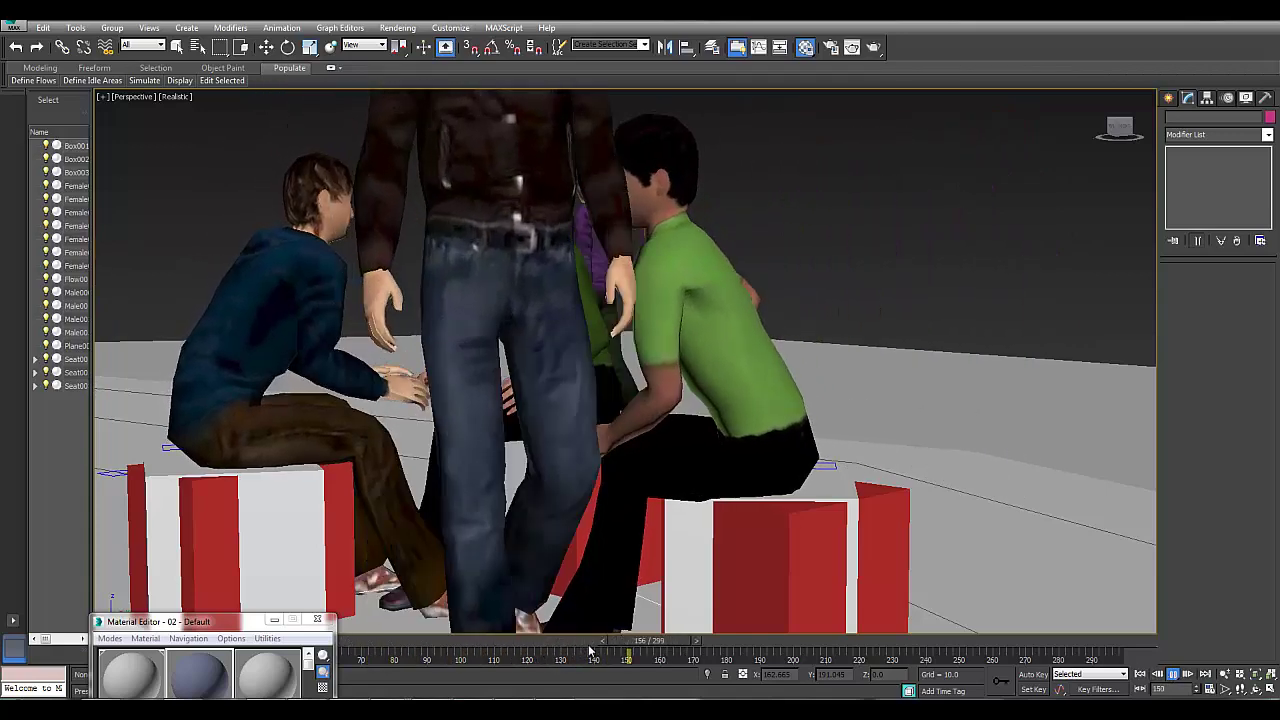
drag(467, 634, 337, 630)
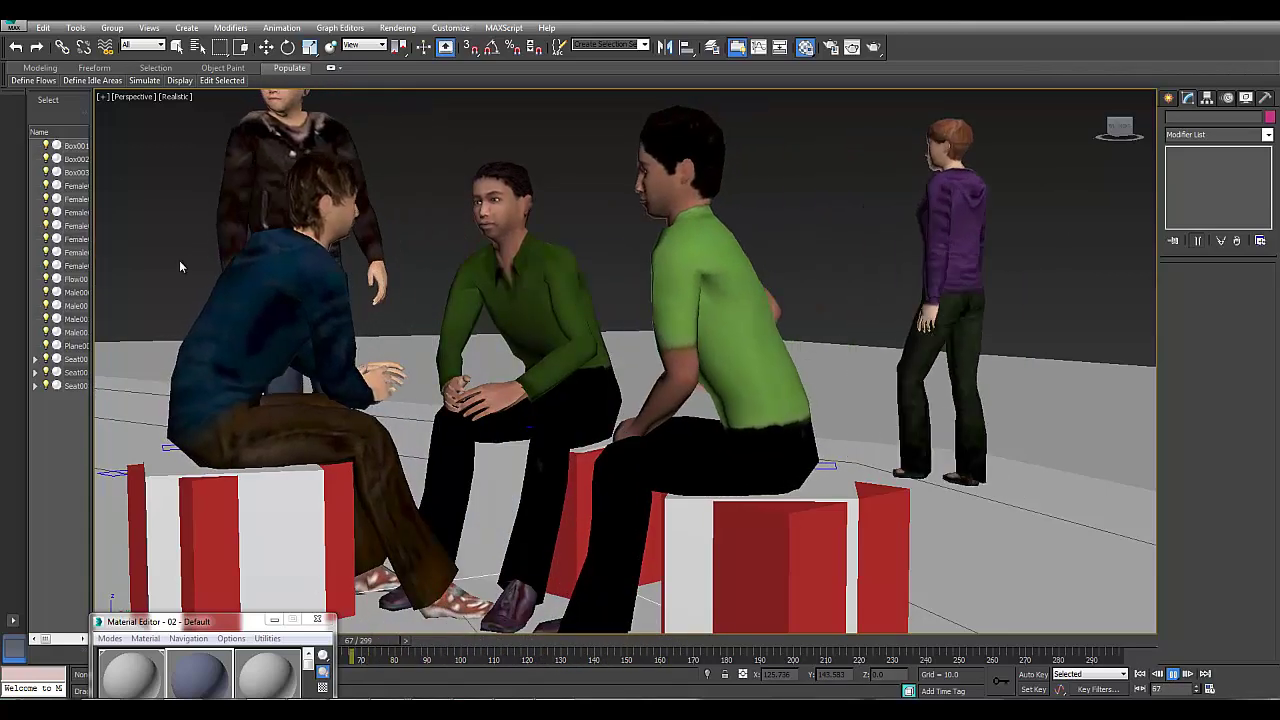
Step: Delete the walking man in the dark jacket behind the seated man in blue from the Populate crowd
click(251, 144)
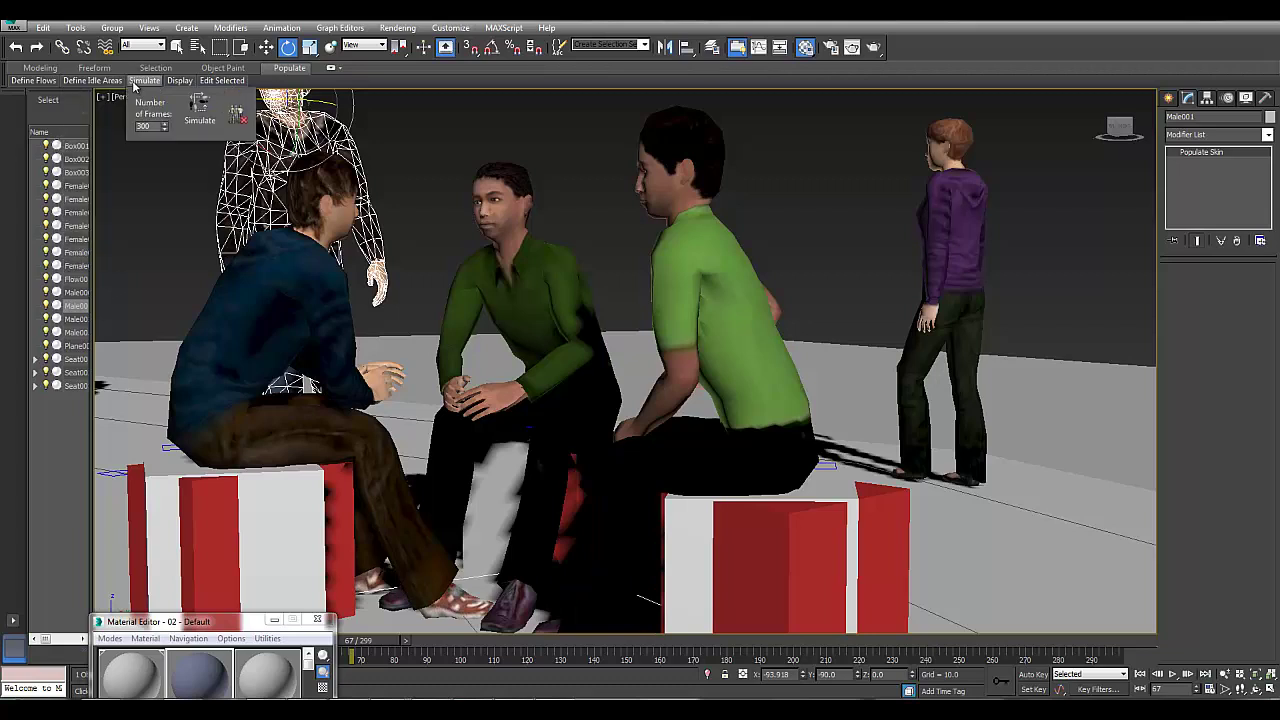
mouse_move(182, 85)
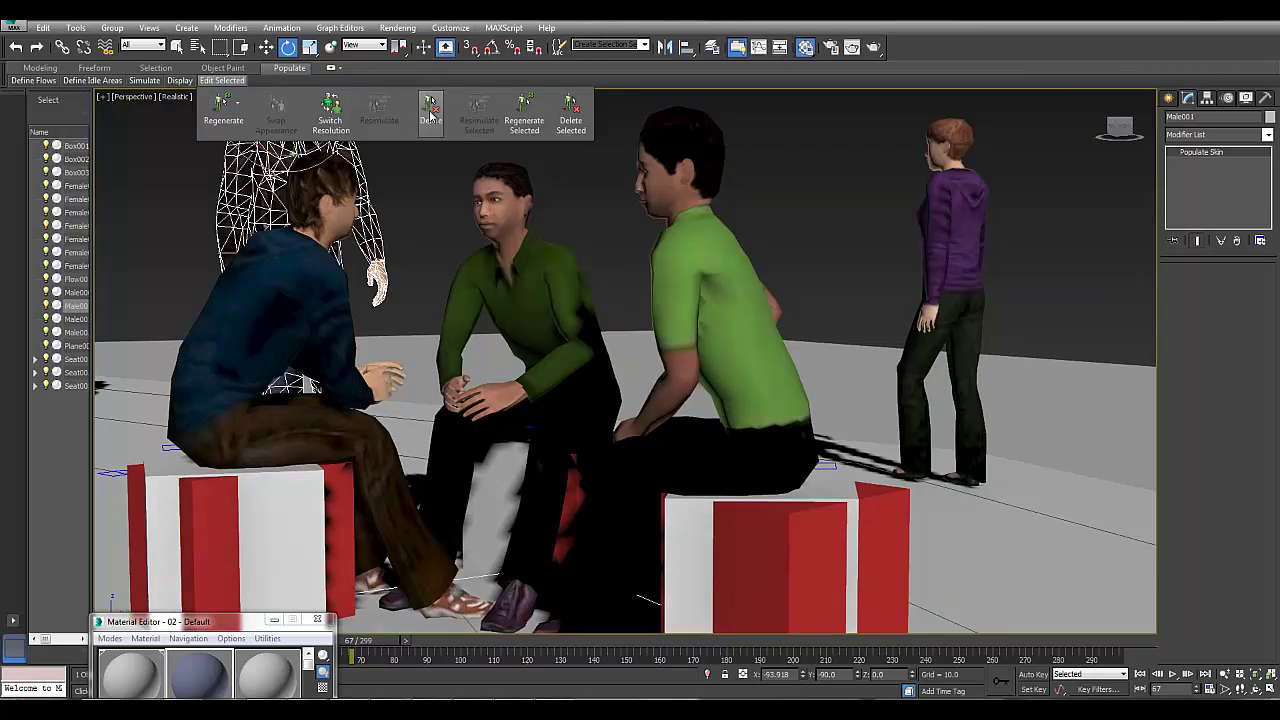
click(430, 112)
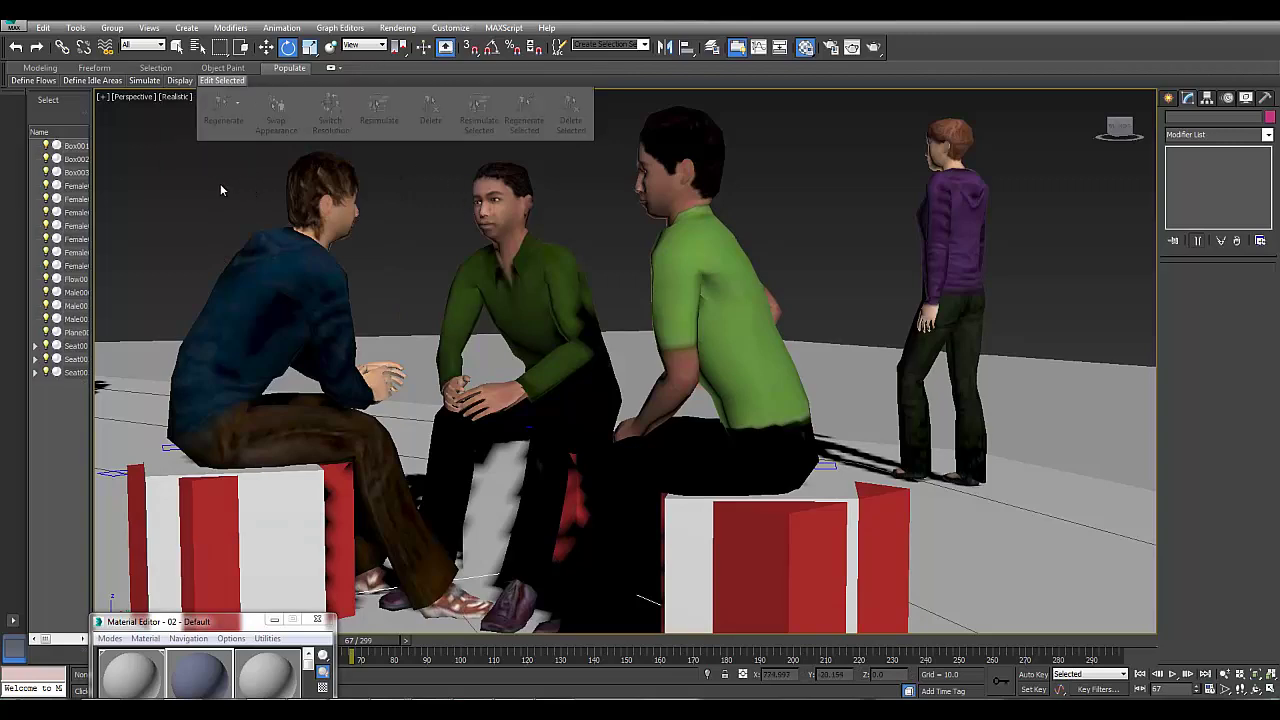
Step: Play the animation around the seated group from a slightly different view and return to the first frame
key(Up)
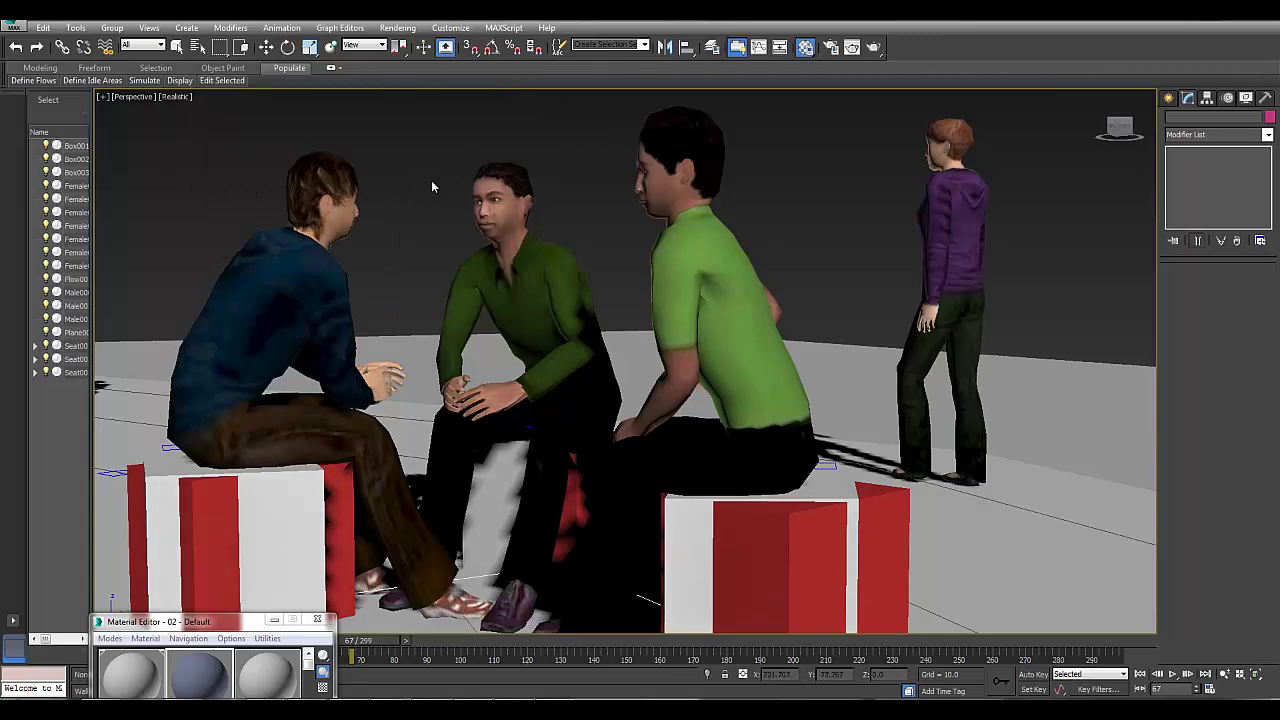
key(Up)
drag(426, 186, 418, 193)
key(Down)
key(Up)
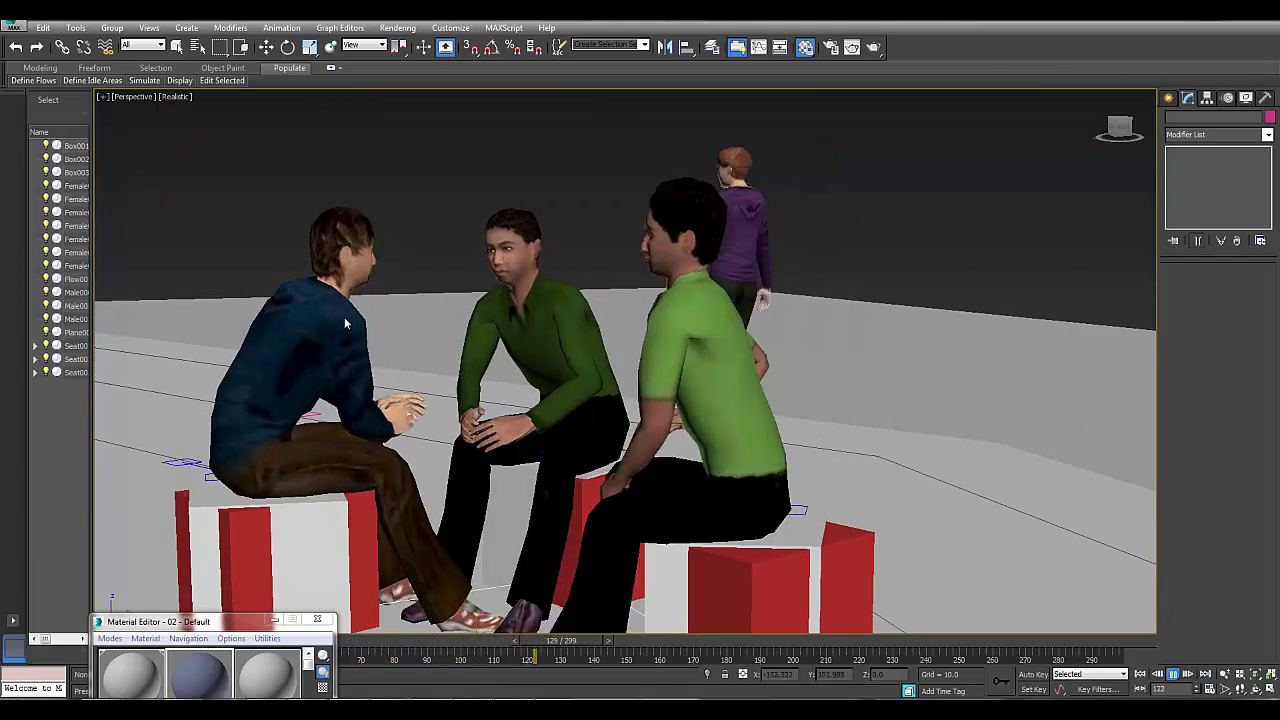
click(1140, 675)
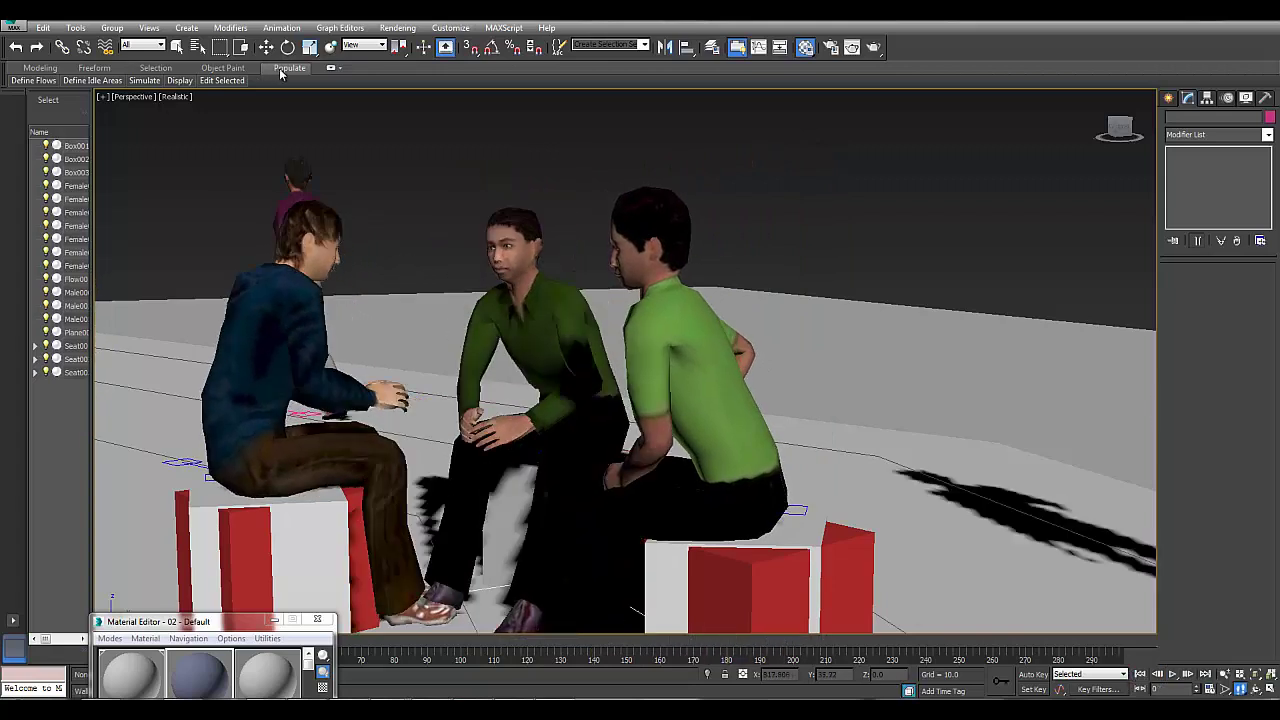
Step: Select the seated men in the blue and dark green shirts and swap their appearances
mouse_move(213, 86)
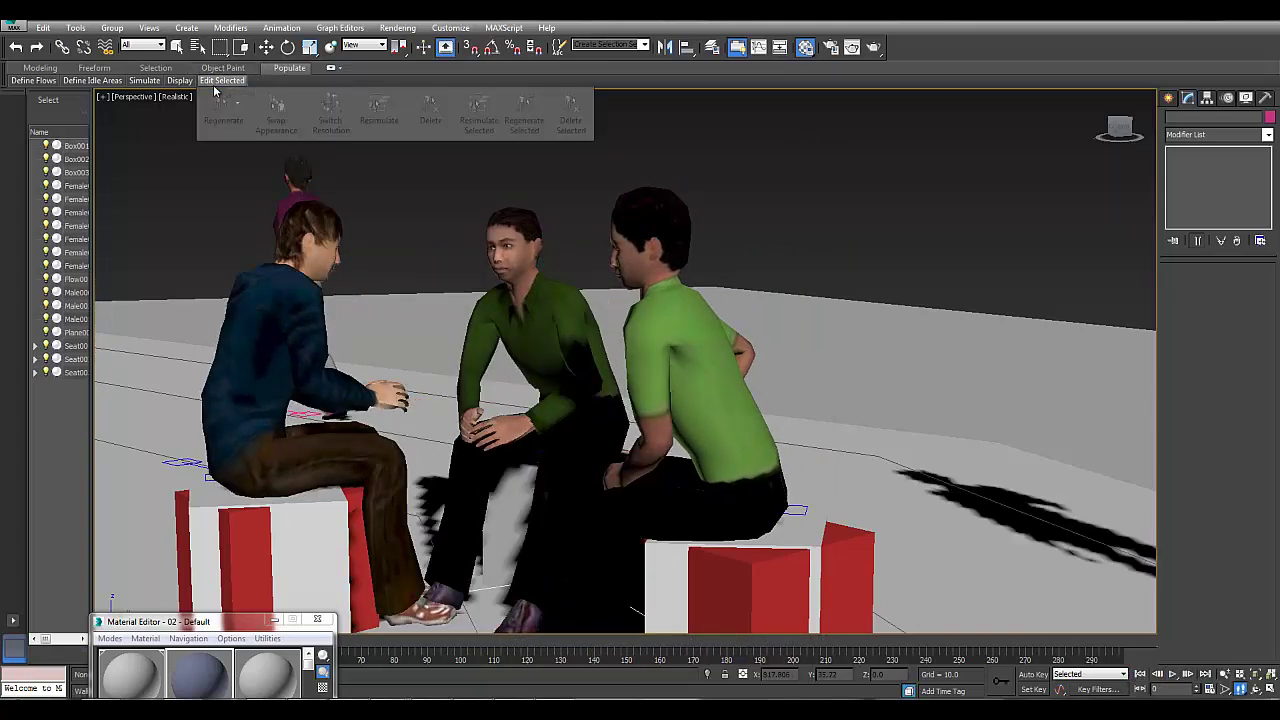
right_click(304, 253)
click(330, 260)
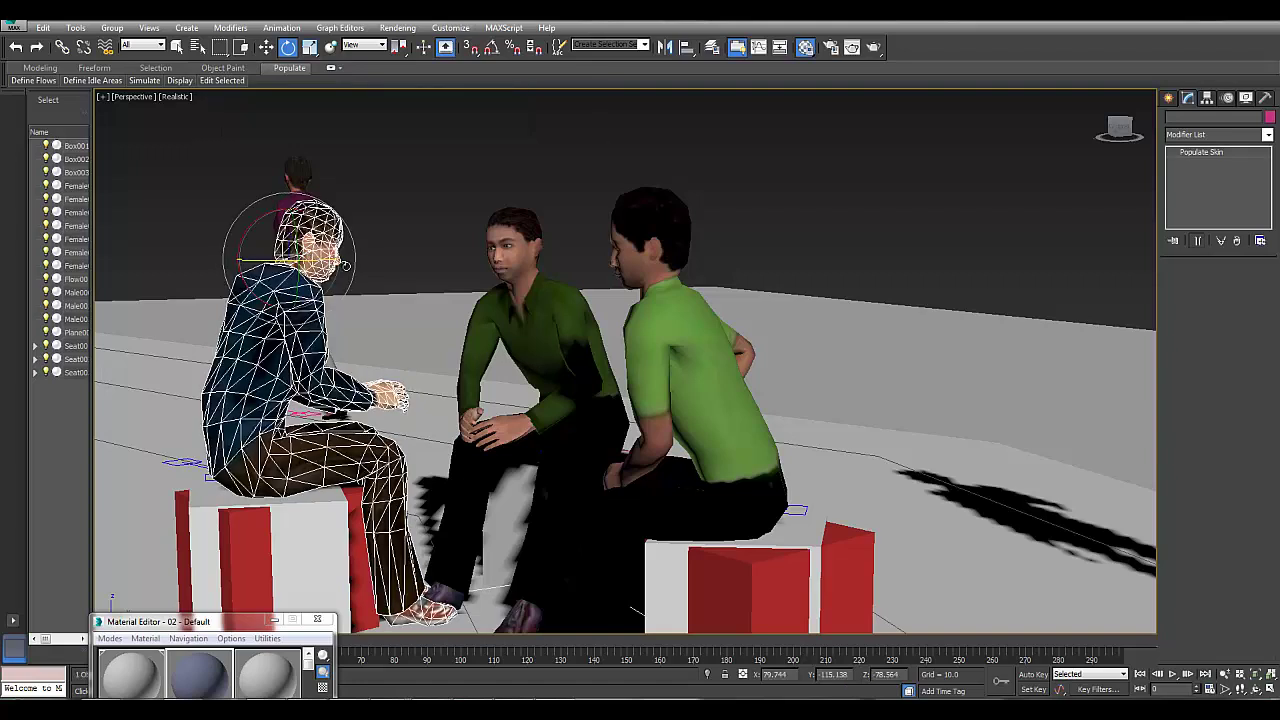
ctrl+click(499, 263)
mouse_move(246, 83)
click(288, 109)
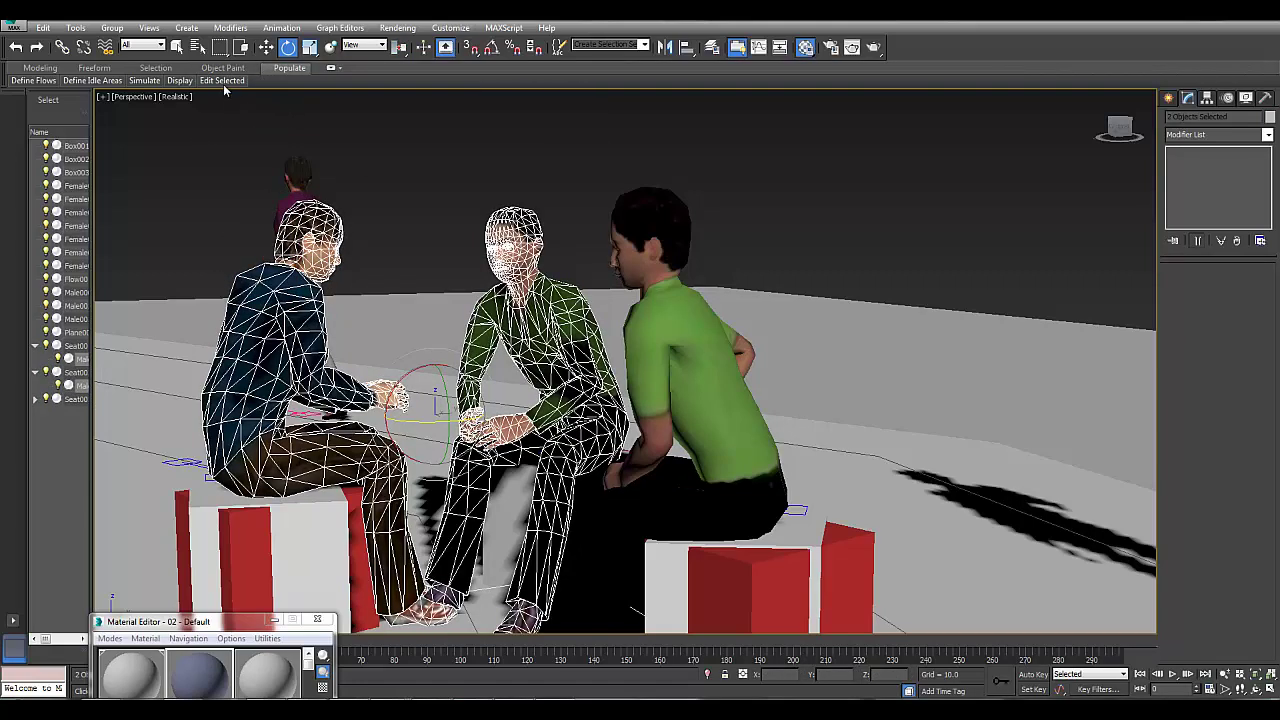
Step: Swap the appearances of the two selected seated men back and forth several times
click(276, 112)
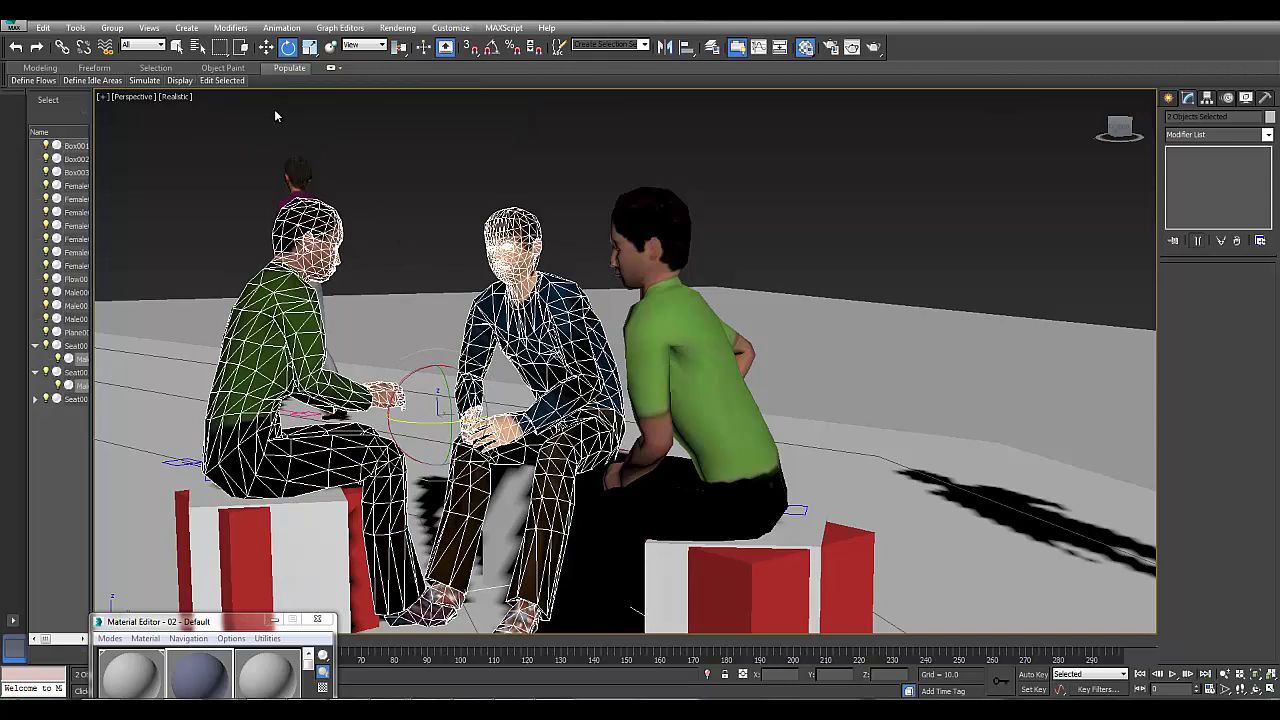
click(223, 68)
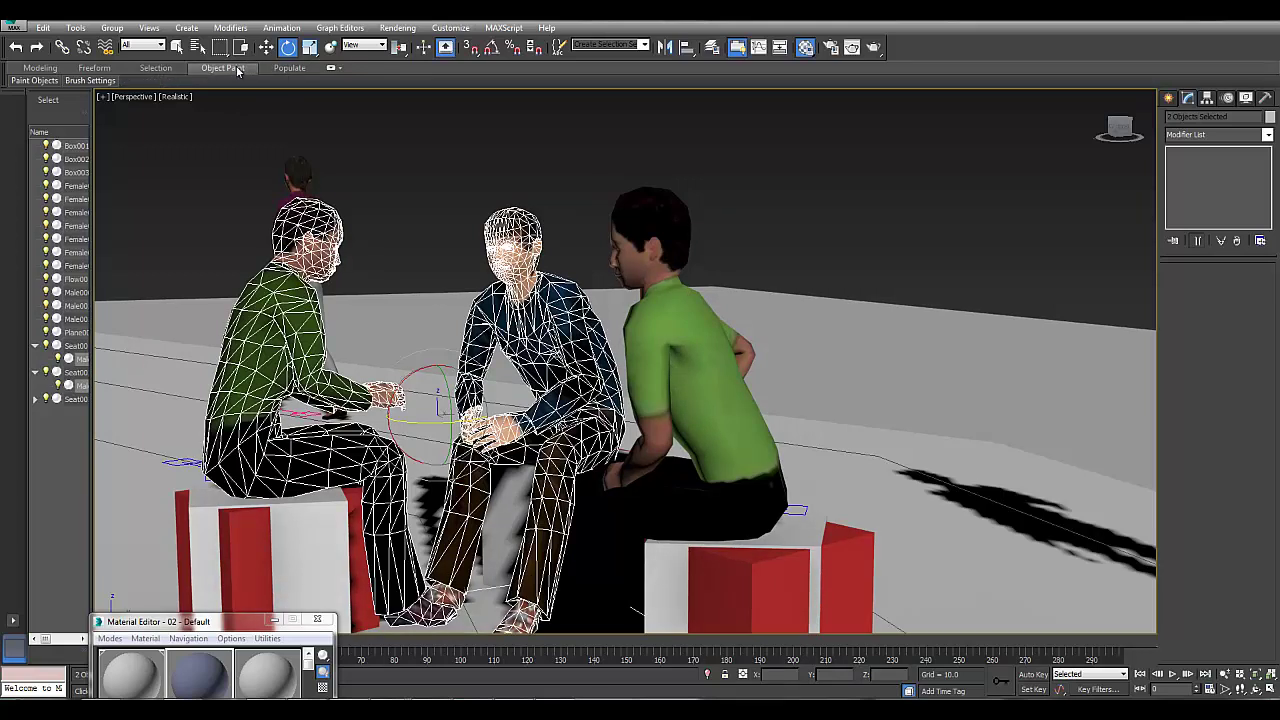
click(285, 68)
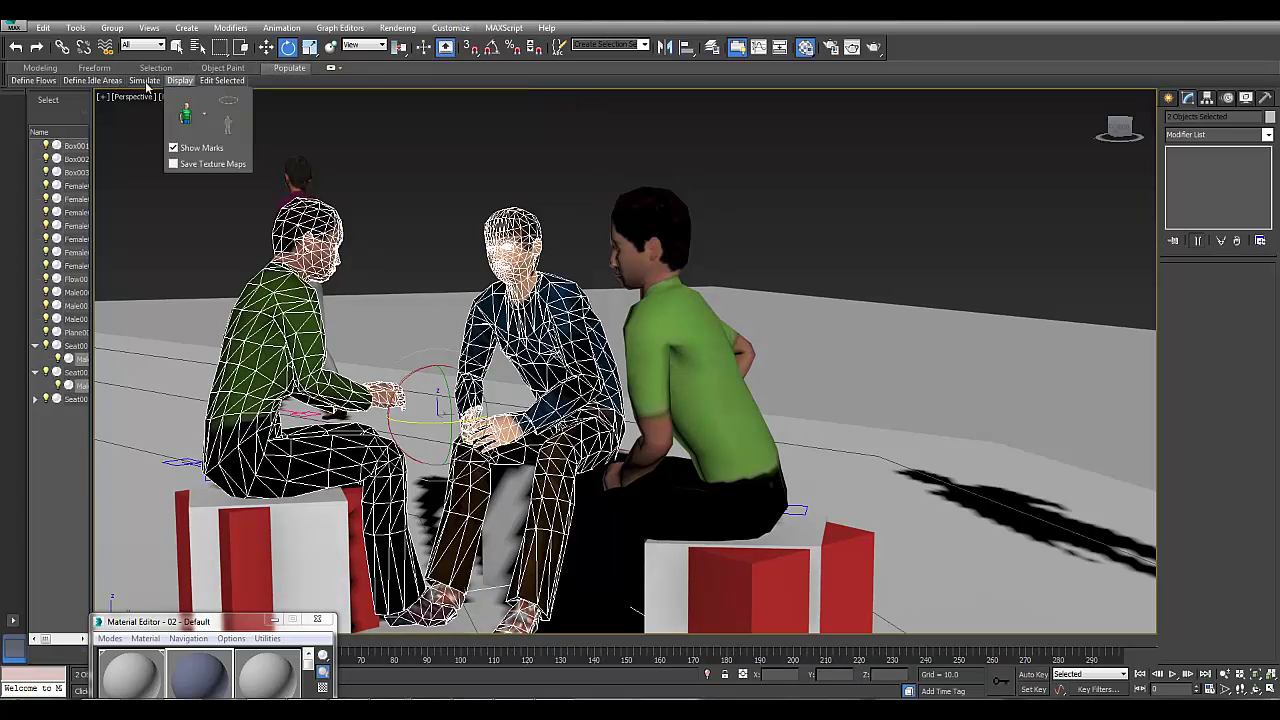
mouse_move(226, 81)
click(272, 106)
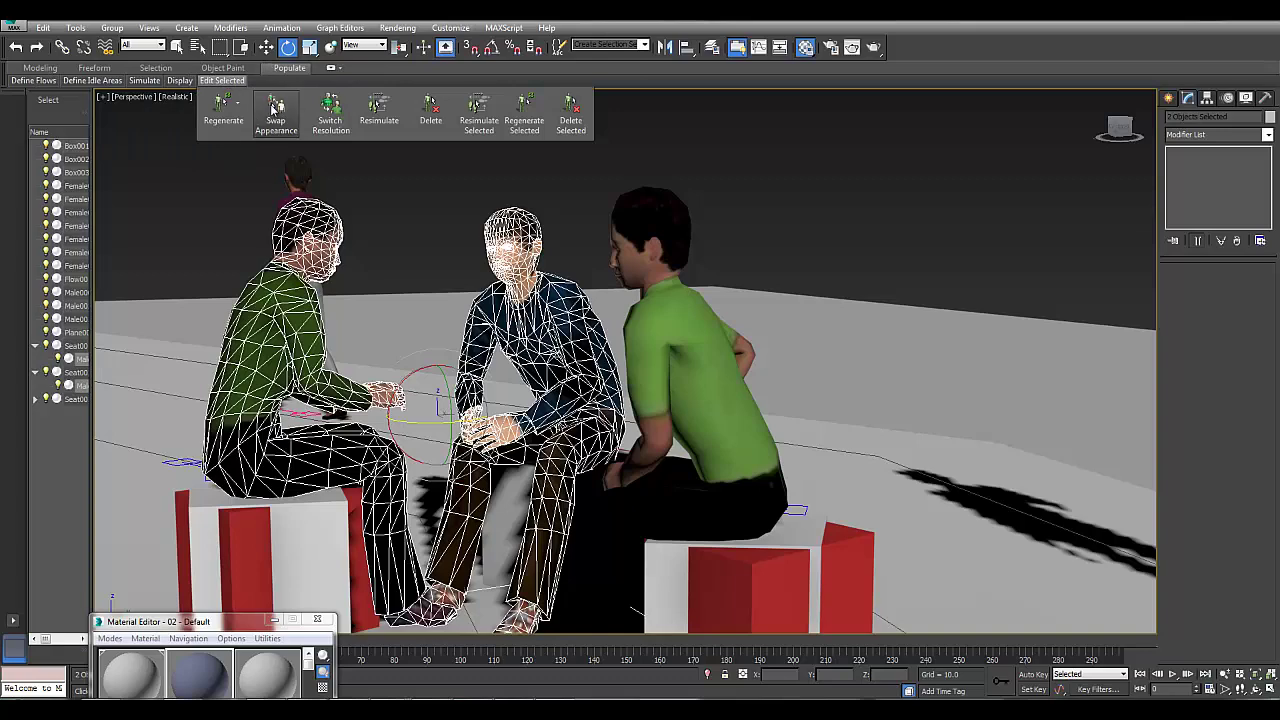
click(272, 106)
click(272, 106)
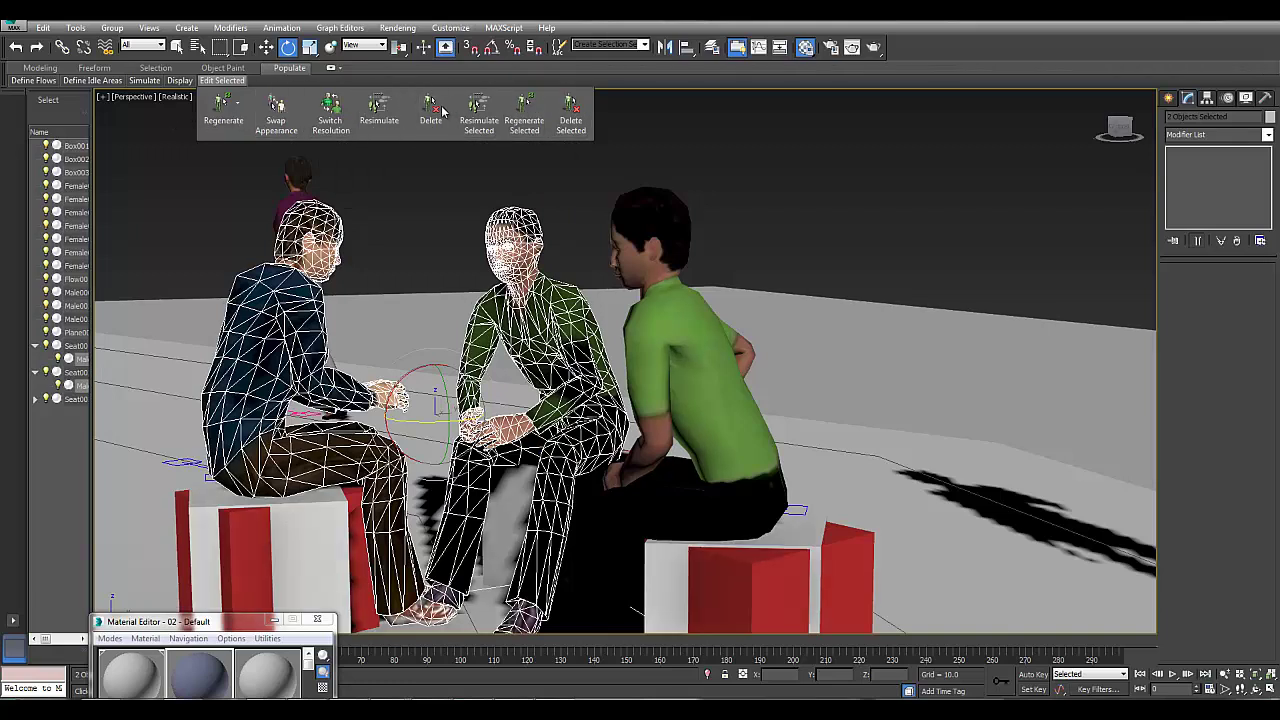
Step: Clear the selection and play the crowd animation from a raised view of the three seated men
click(401, 182)
key(Up)
key(Up)
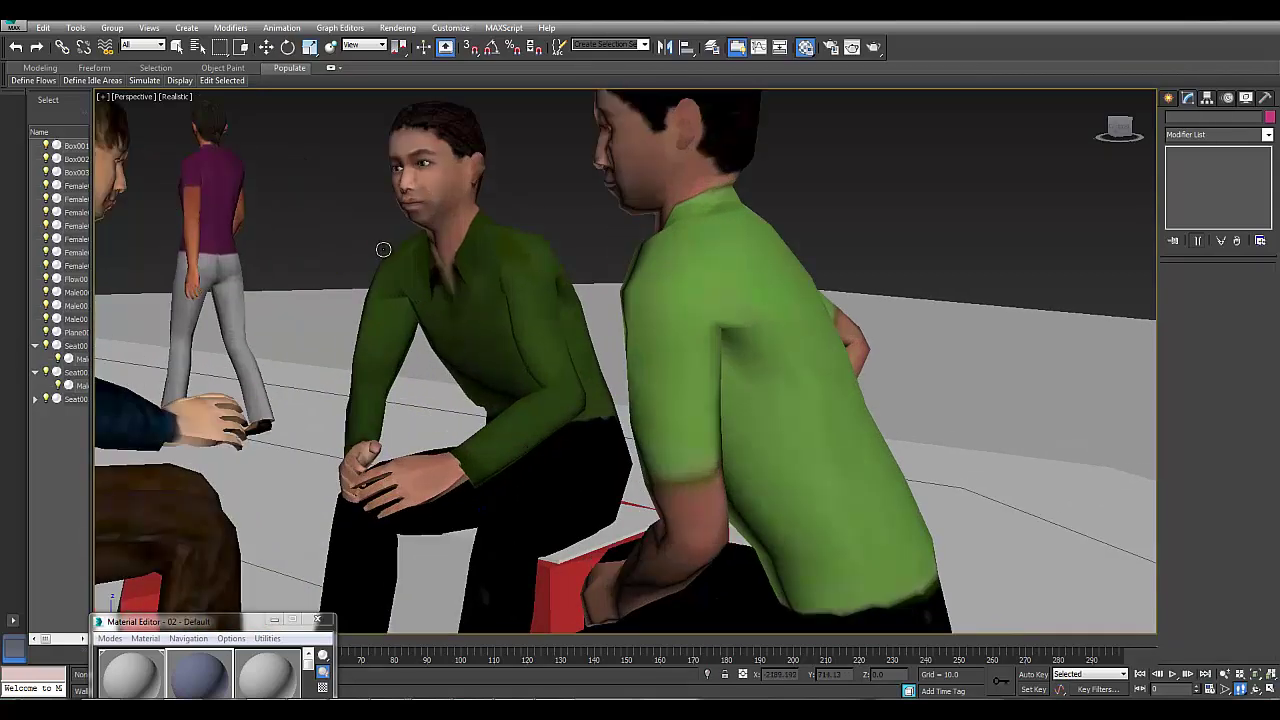
key(Down)
key(Down)
drag(383, 249, 377, 211)
key(Up)
key(Down)
key(Up)
key(Down)
key(Up)
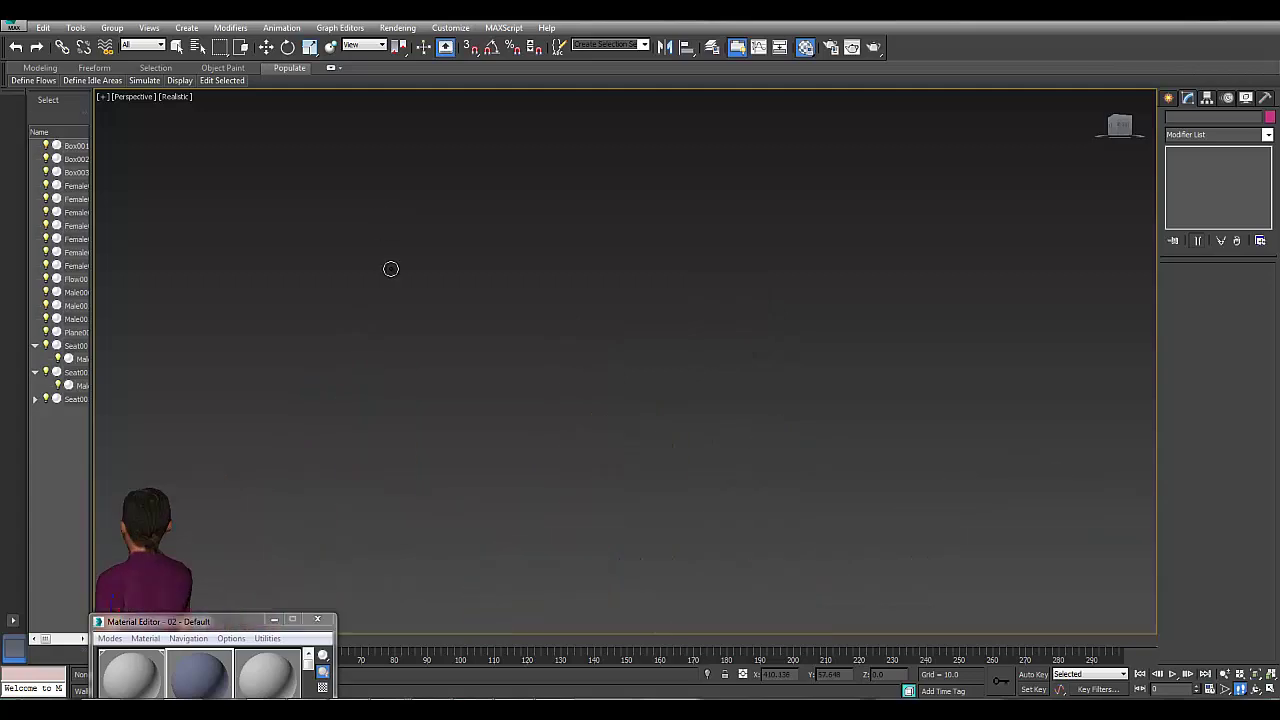
key(Down)
drag(391, 269, 394, 306)
key(Up)
right_click(554, 385)
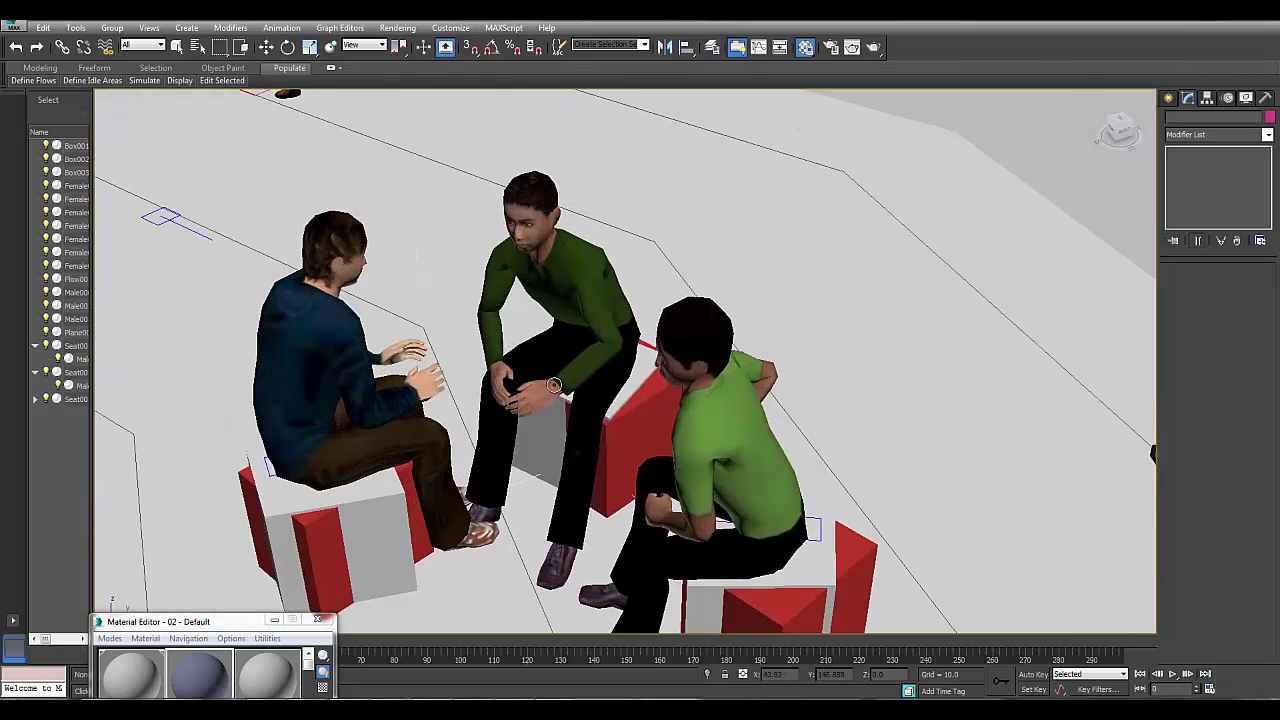
click(1174, 676)
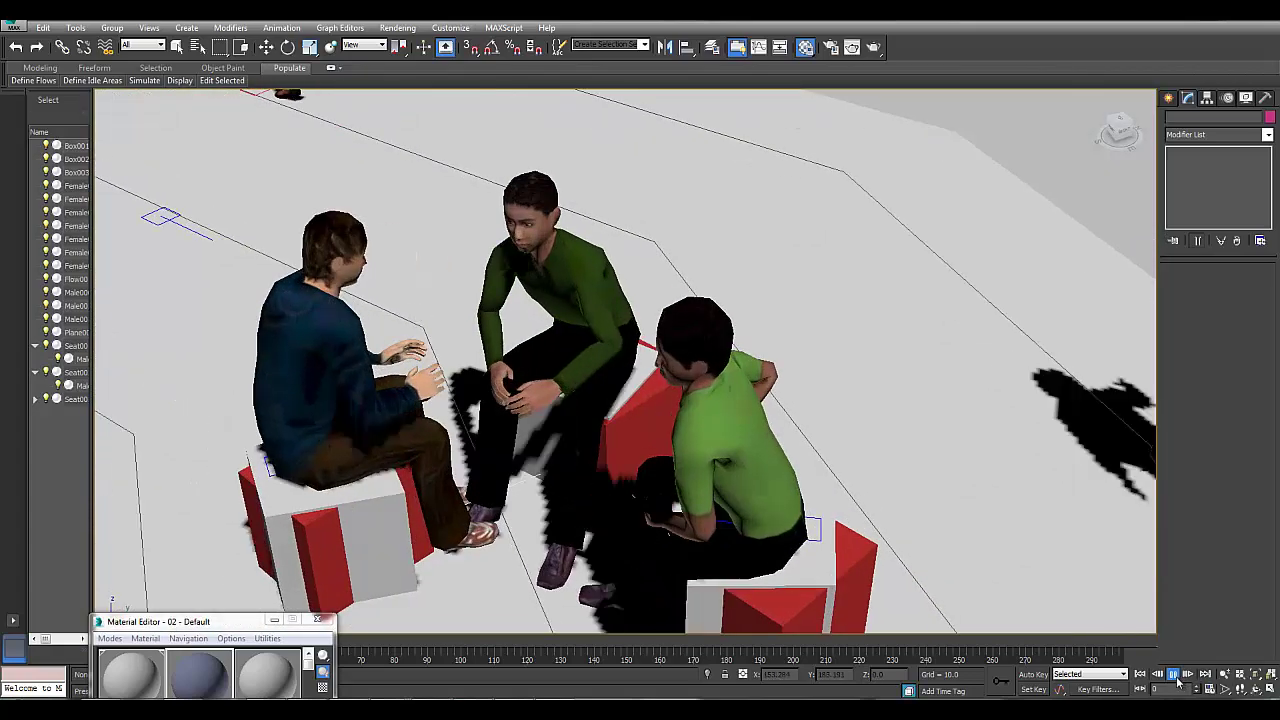